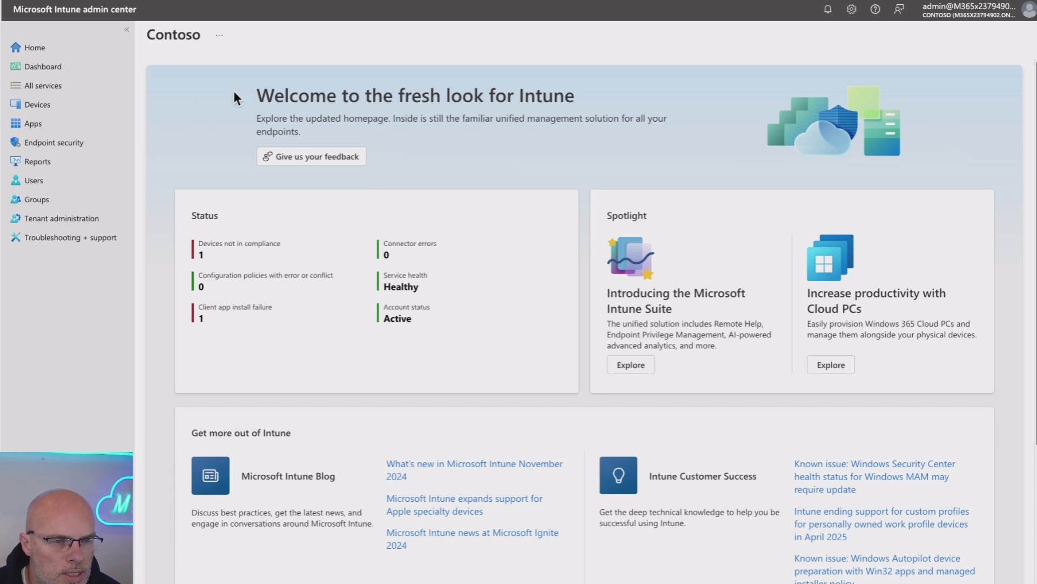
- Go to the Windows configuration policies list under Devices
{"action": "left_click", "coordinate": [34, 104]}
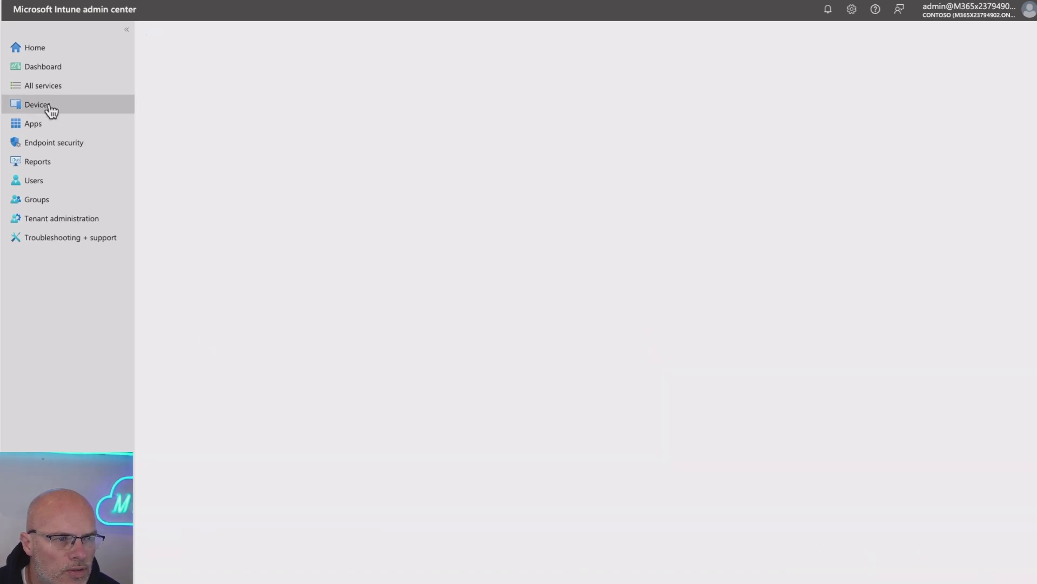
{"action": "left_click", "coordinate": [364, 160]}
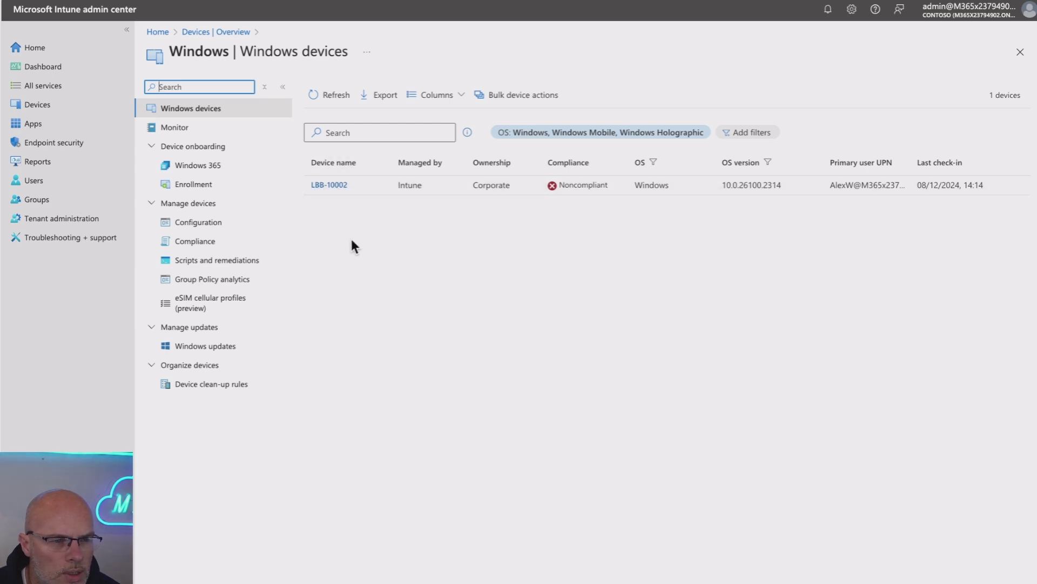
{"action": "left_click", "coordinate": [204, 224]}
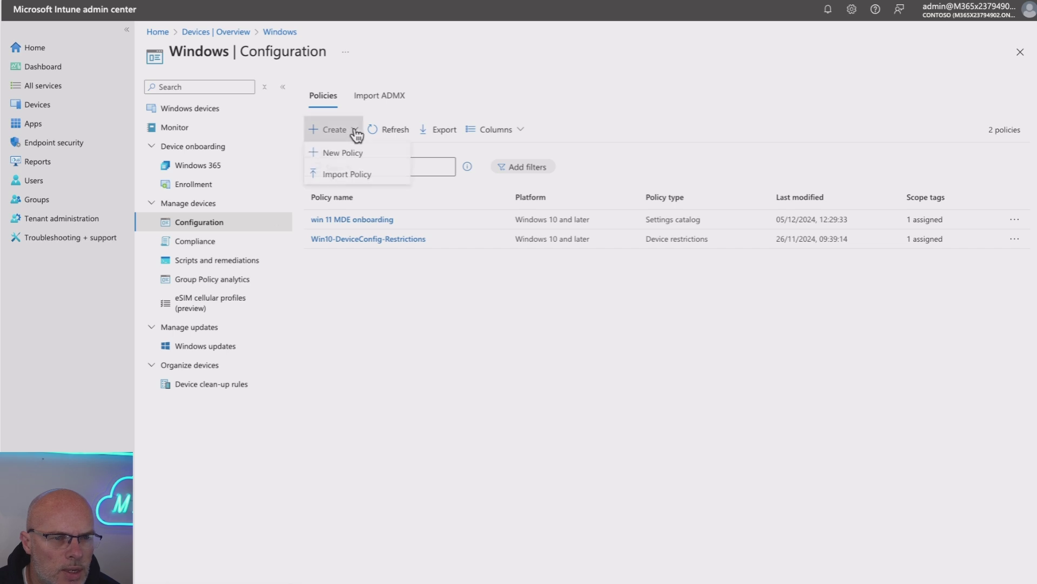
- Start a new policy for Windows 10 and later with the Properties catalog profile type
{"action": "left_click", "coordinate": [354, 133]}
{"action": "left_click", "coordinate": [351, 157]}
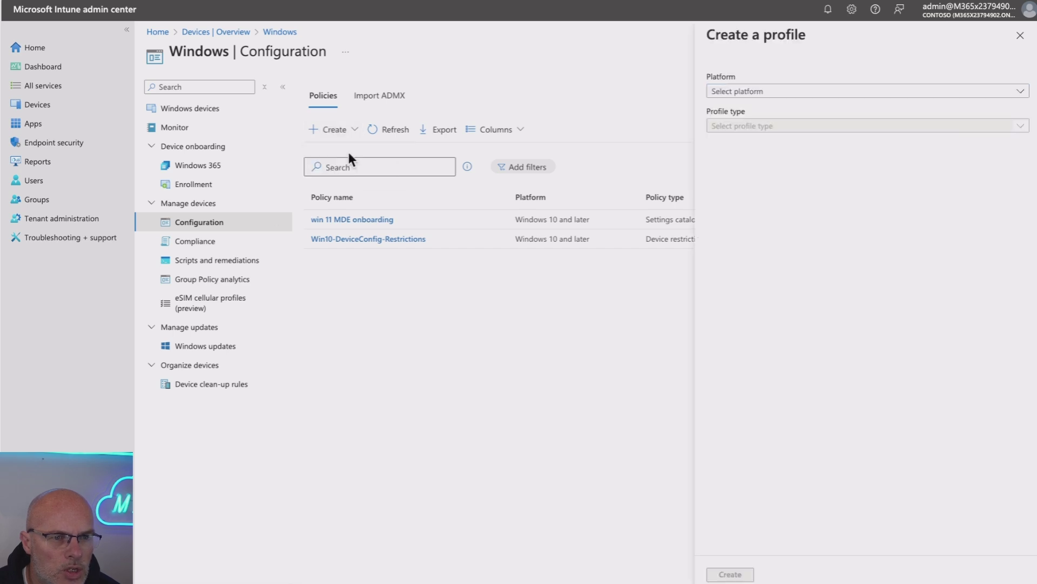
{"action": "left_click", "coordinate": [789, 96]}
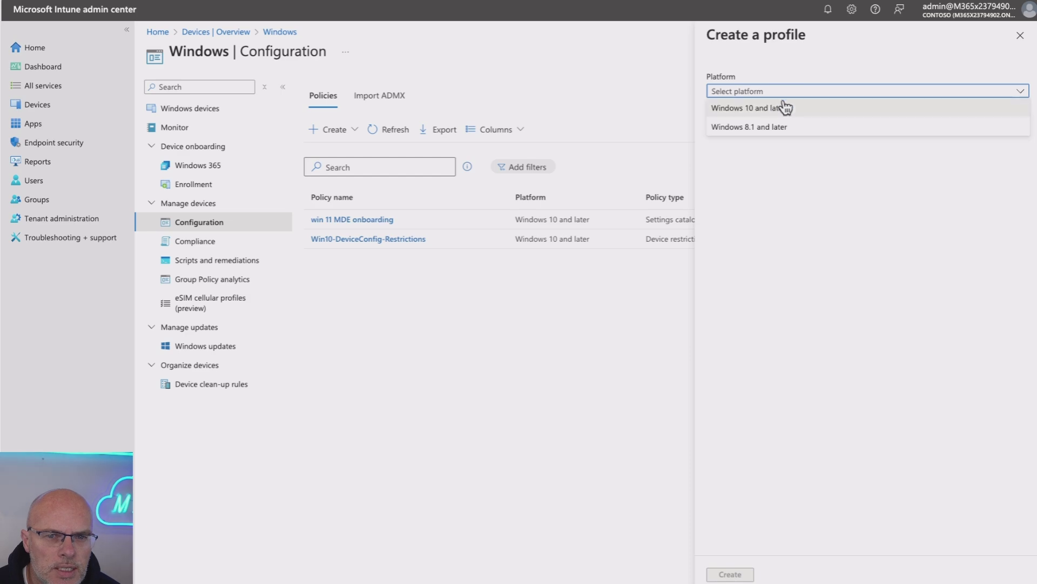
{"action": "left_click", "coordinate": [772, 110]}
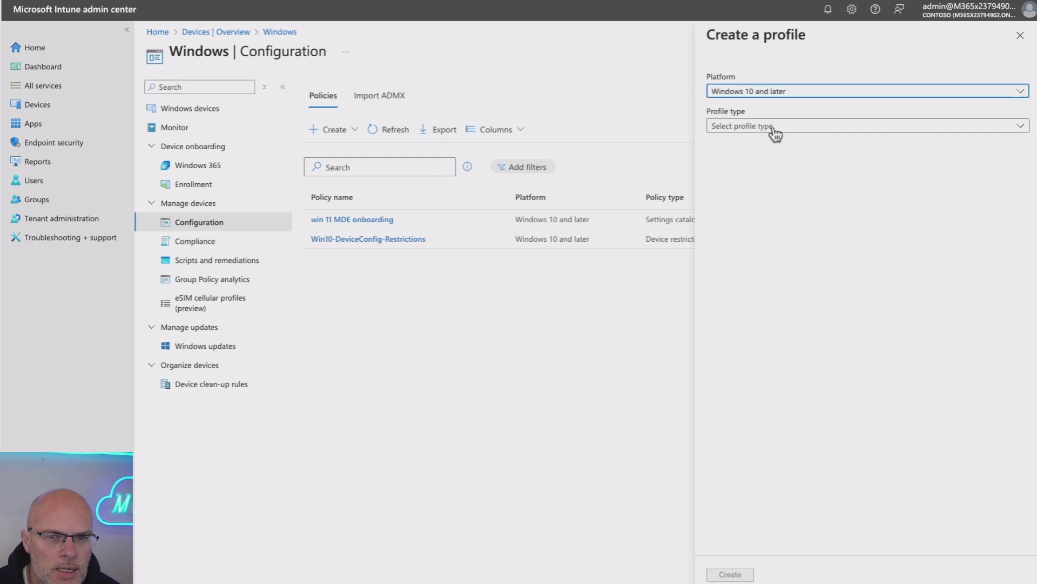
{"action": "left_click", "coordinate": [771, 127]}
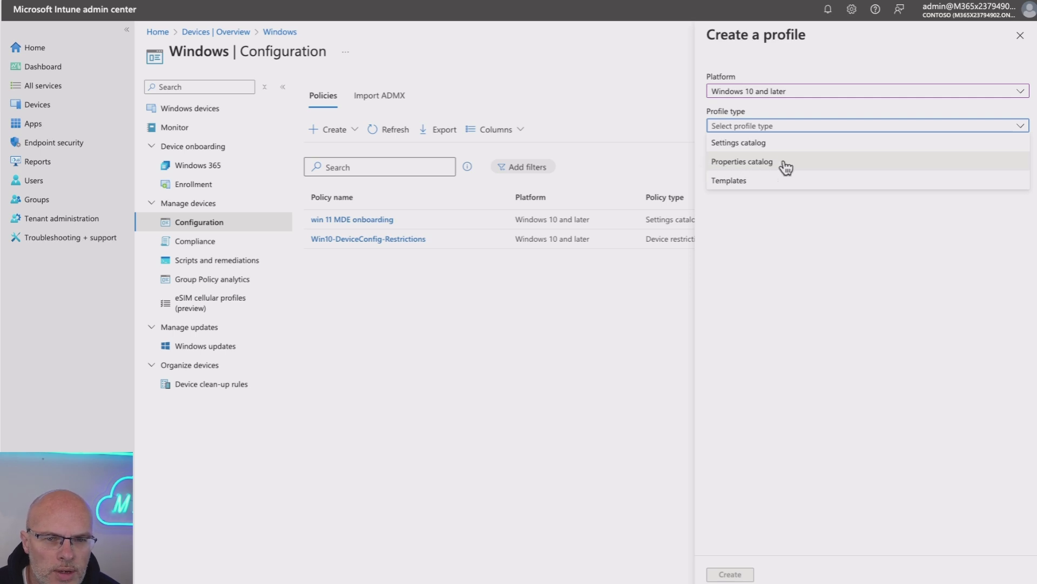
{"action": "left_click", "coordinate": [741, 165]}
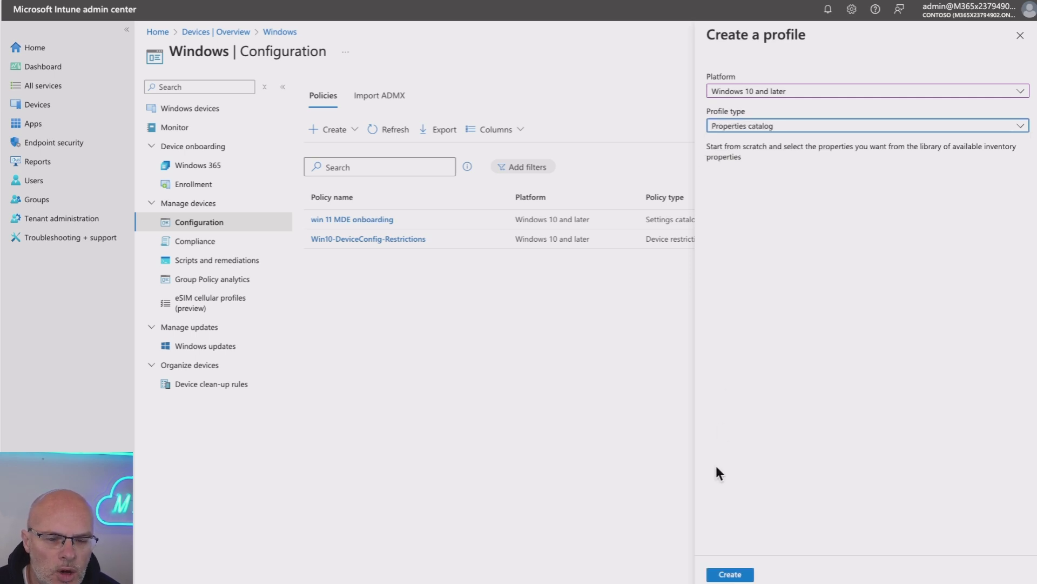
- Name the new profile 'Windows device inventory' and continue to Configuration properties
{"action": "left_click", "coordinate": [730, 574]}
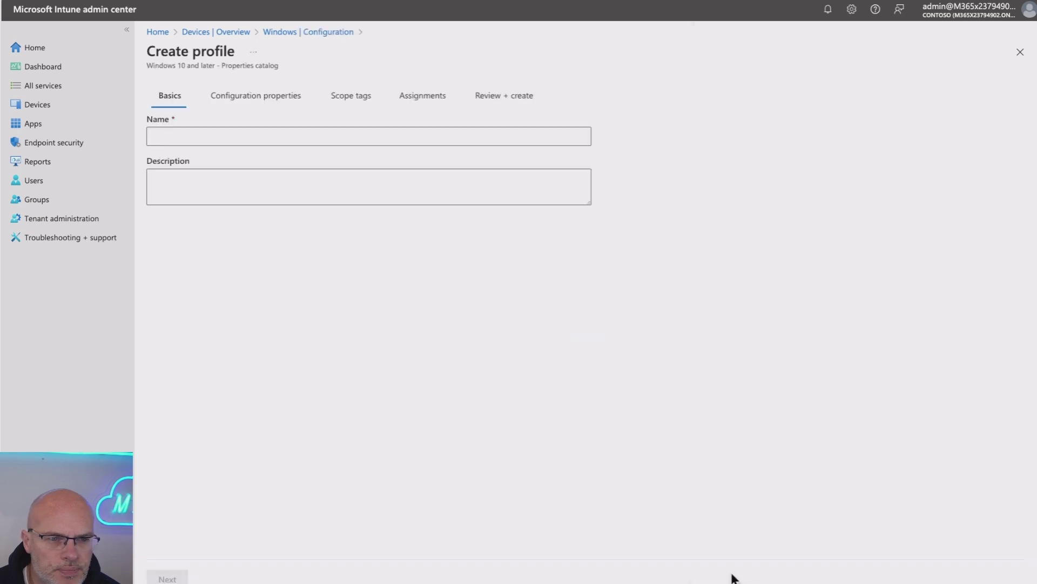
{"action": "left_click", "coordinate": [298, 136]}
{"action": "type", "text": "Windows device inventory"}
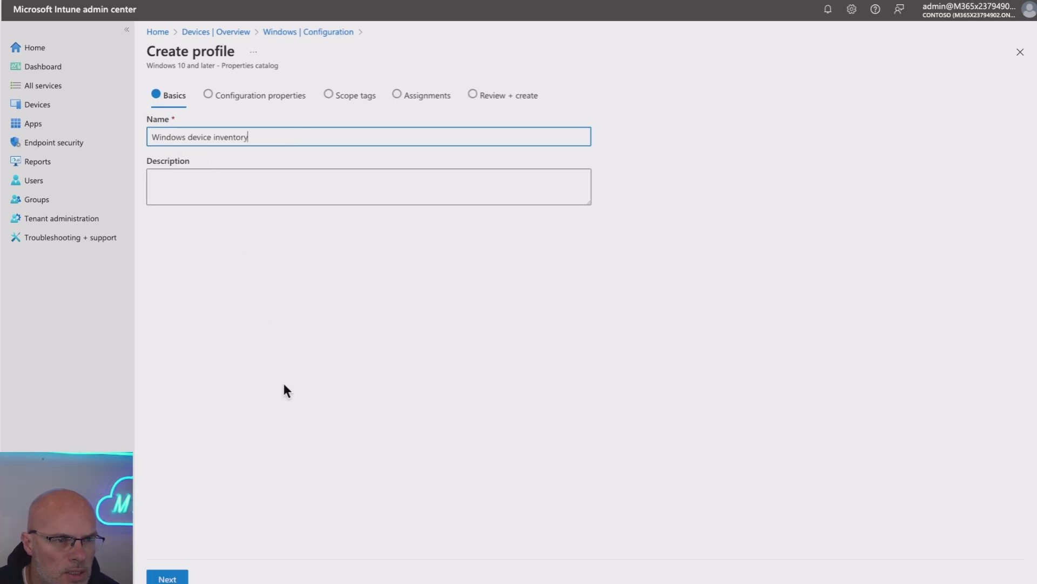
{"action": "left_click", "coordinate": [167, 578]}
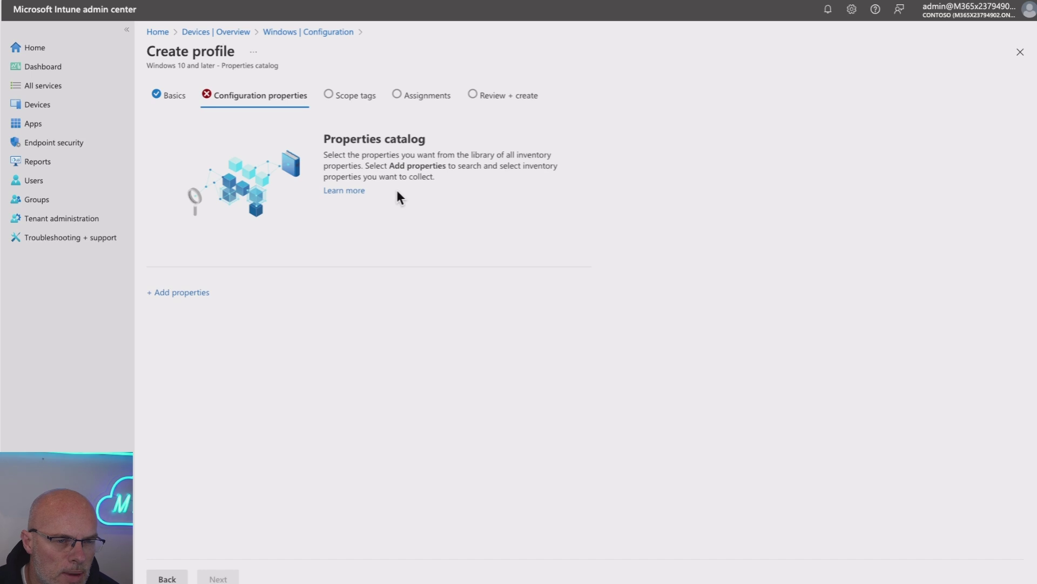
- Open the property catalog and select Battery Manufacturer, Model and Serial Number
{"action": "left_click", "coordinate": [193, 293]}
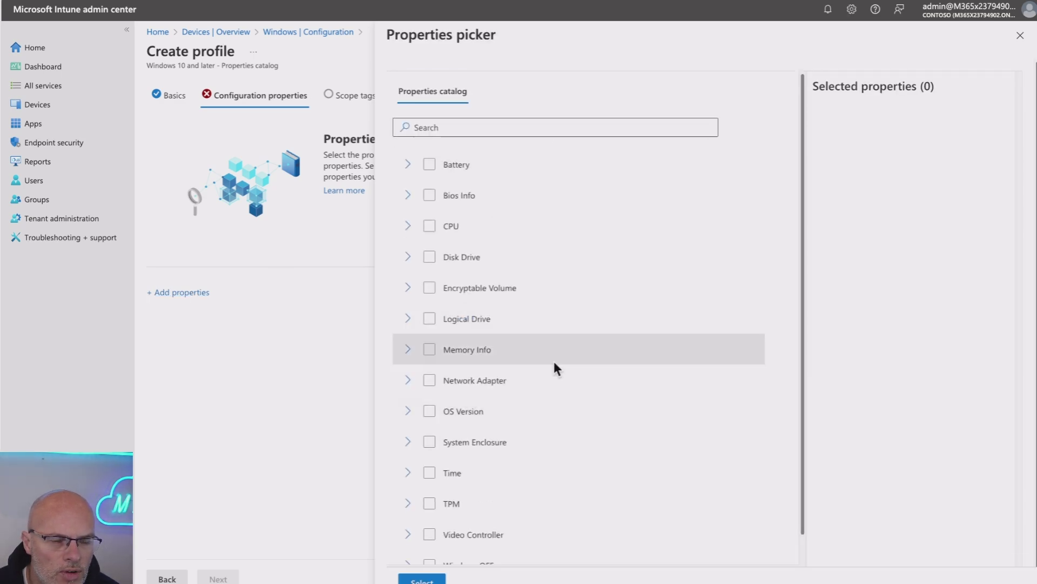
{"action": "scroll", "coordinate": [579, 345], "scroll_direction": "down", "scroll_amount": 1}
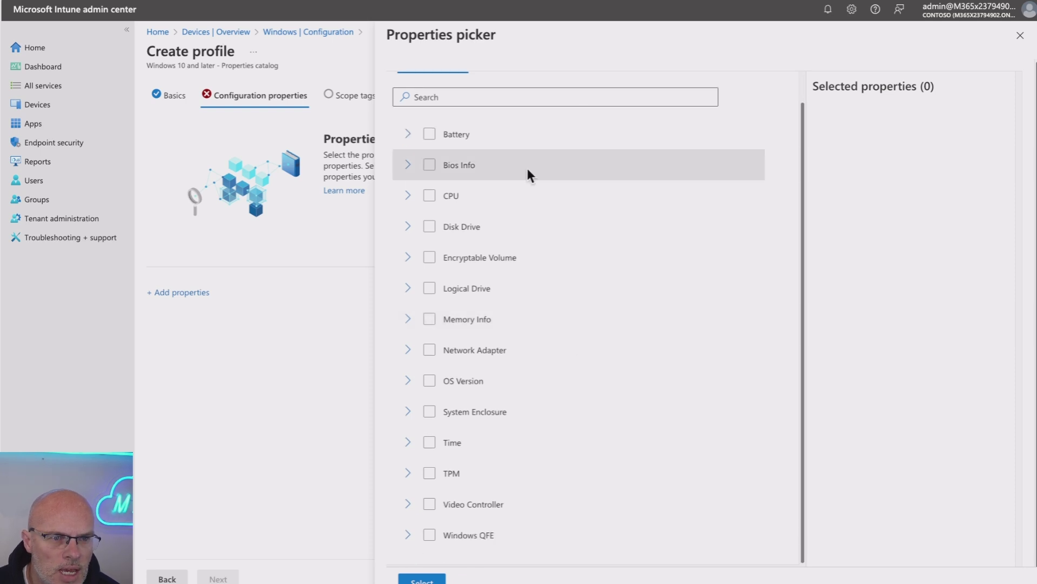
{"action": "left_click", "coordinate": [408, 134]}
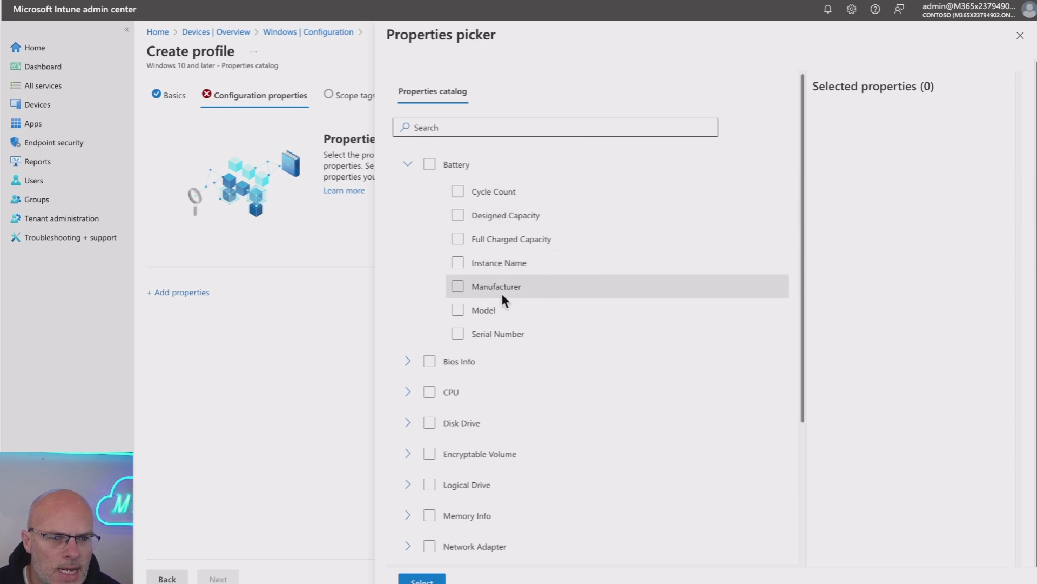
{"action": "left_click", "coordinate": [457, 285]}
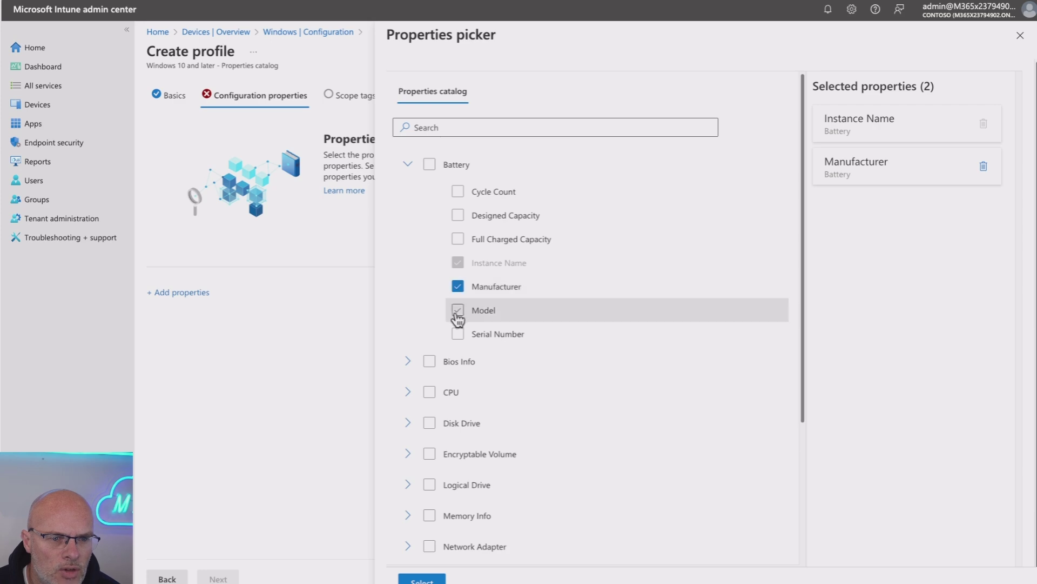
{"action": "left_click", "coordinate": [457, 312]}
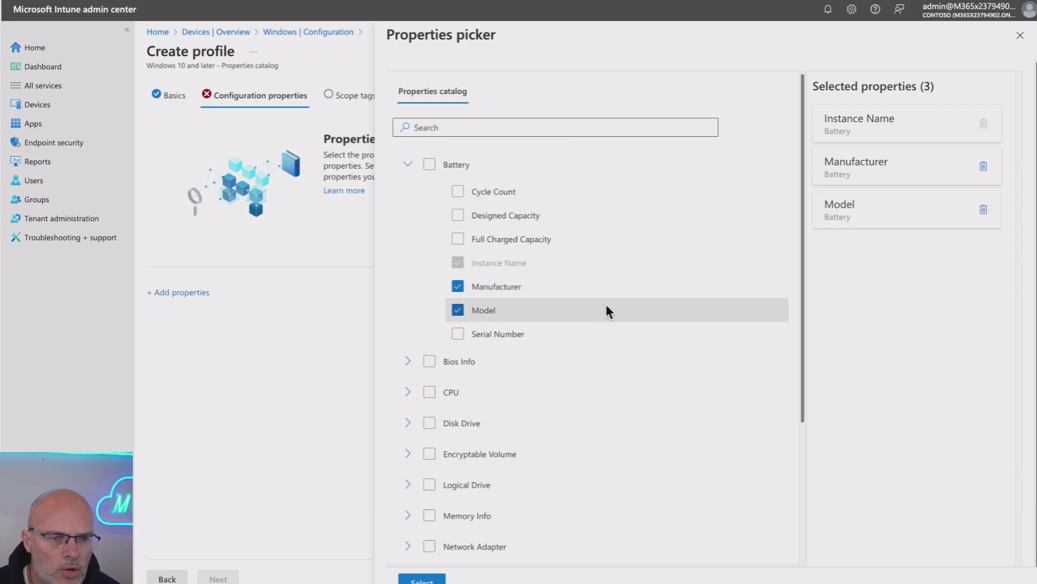
{"action": "left_click", "coordinate": [458, 335]}
- Select Bios Name, Software Element ID, Software Element State and Target Operating System under Bios Info
{"action": "scroll", "coordinate": [635, 297], "scroll_direction": "down", "scroll_amount": 3}
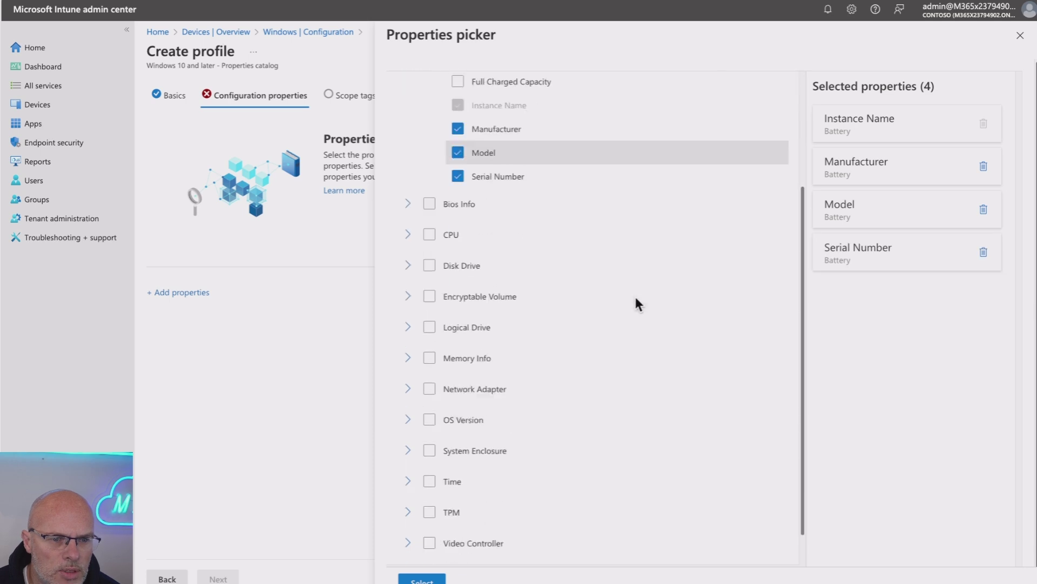
{"action": "left_click", "coordinate": [407, 165]}
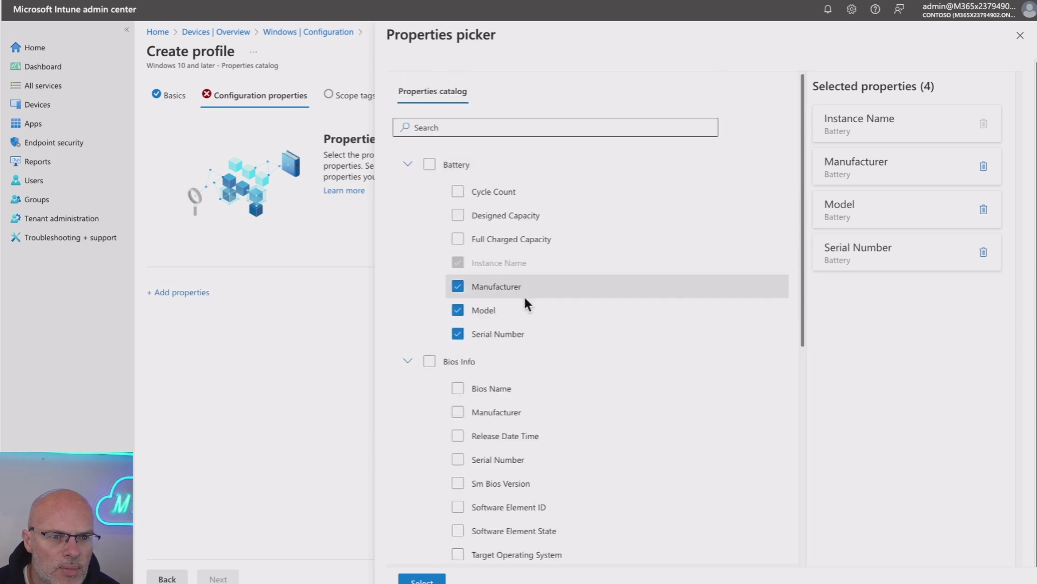
{"action": "scroll", "coordinate": [514, 324], "scroll_direction": "down", "scroll_amount": 4}
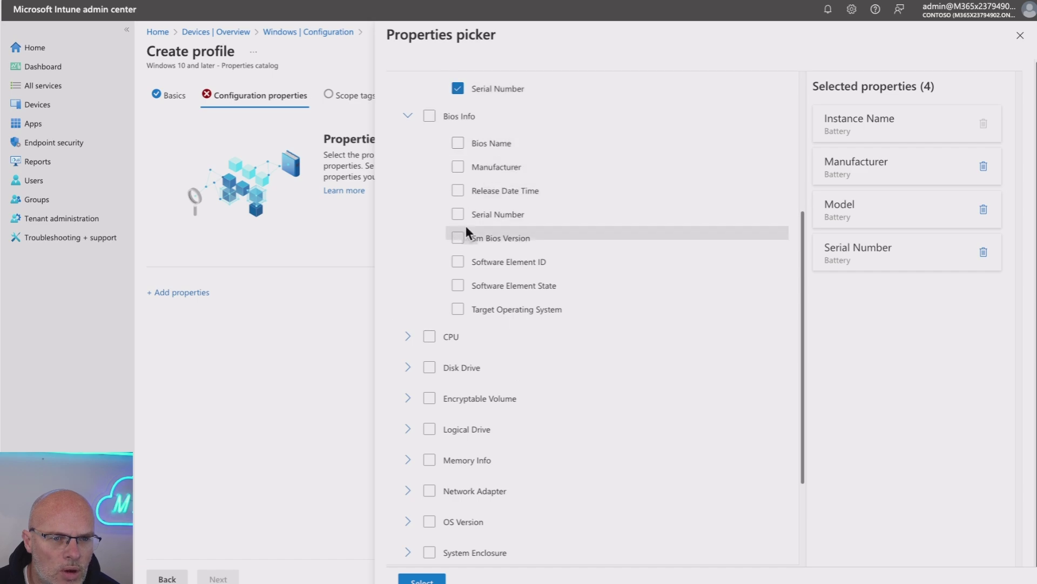
{"action": "left_click", "coordinate": [458, 261]}
{"action": "left_click", "coordinate": [458, 286]}
{"action": "left_click", "coordinate": [458, 310]}
{"action": "left_click", "coordinate": [458, 143]}
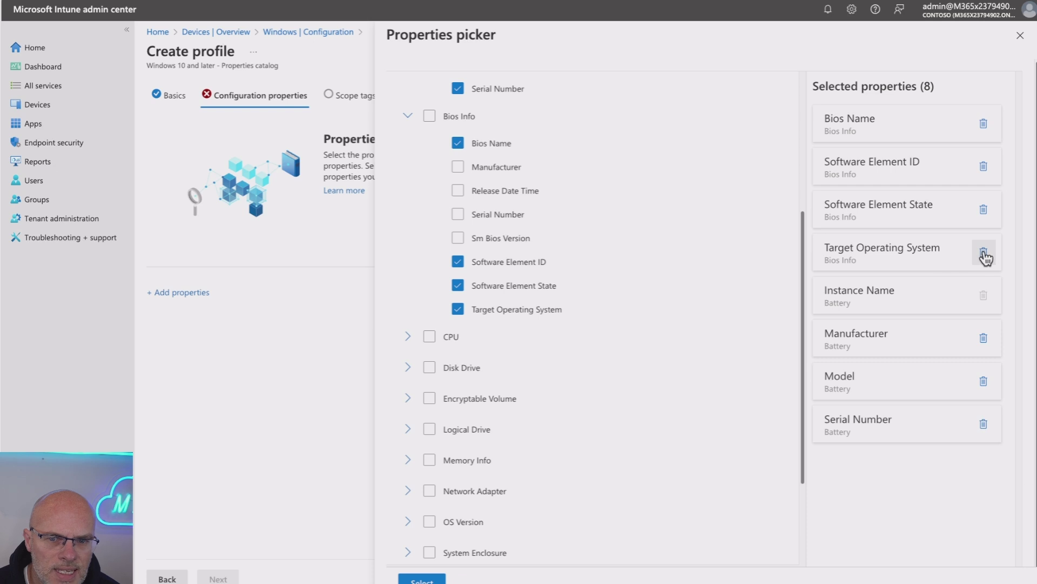
- Add CPU Status, Core Count and Architecture to the selected properties
{"action": "scroll", "coordinate": [588, 257], "scroll_direction": "down", "scroll_amount": 3}
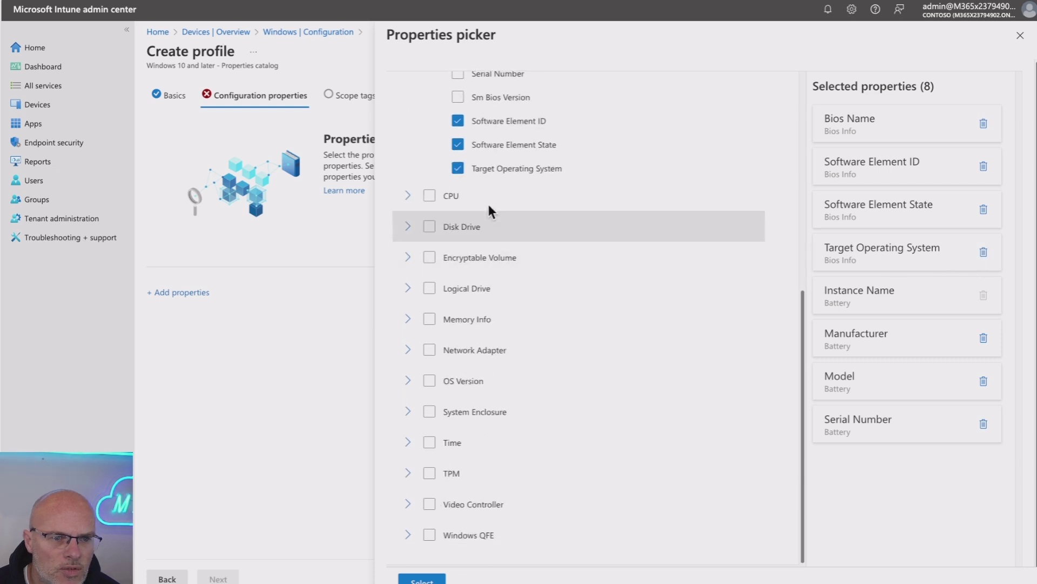
{"action": "left_click", "coordinate": [408, 195]}
{"action": "scroll", "coordinate": [584, 313], "scroll_direction": "down", "scroll_amount": 5}
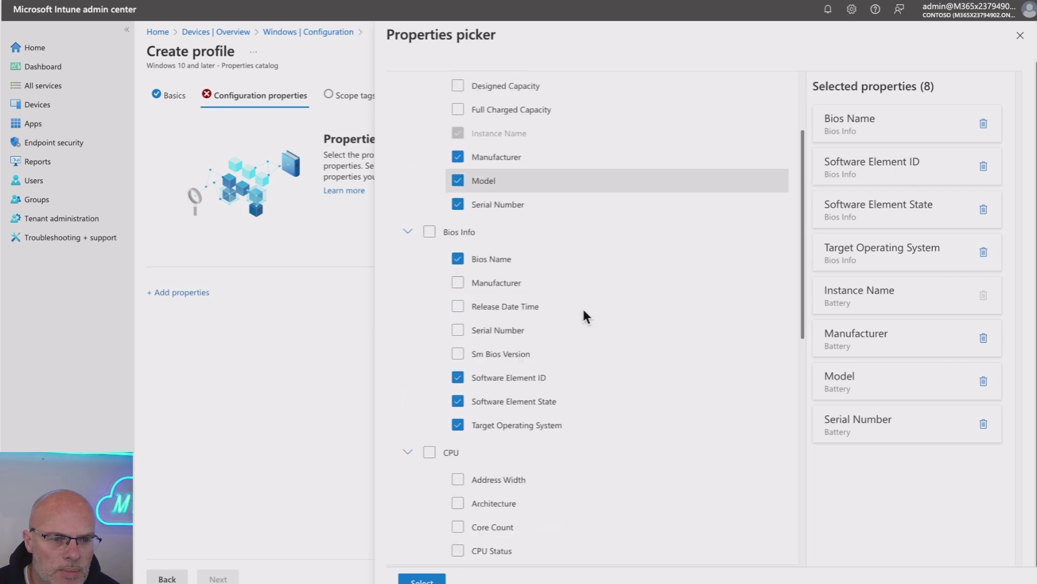
{"action": "scroll", "coordinate": [583, 316], "scroll_direction": "down", "scroll_amount": 2}
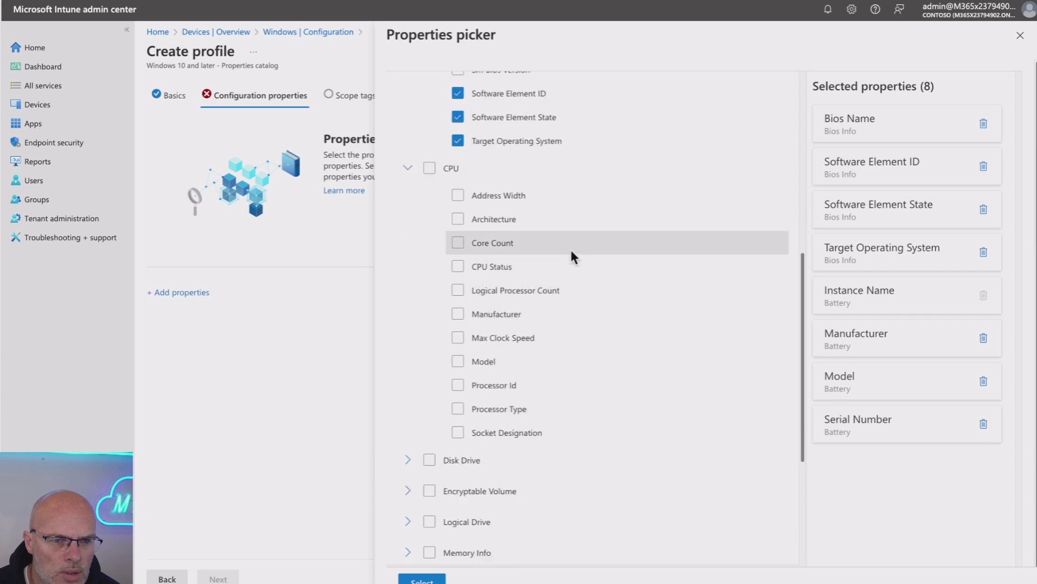
{"action": "left_click", "coordinate": [459, 267]}
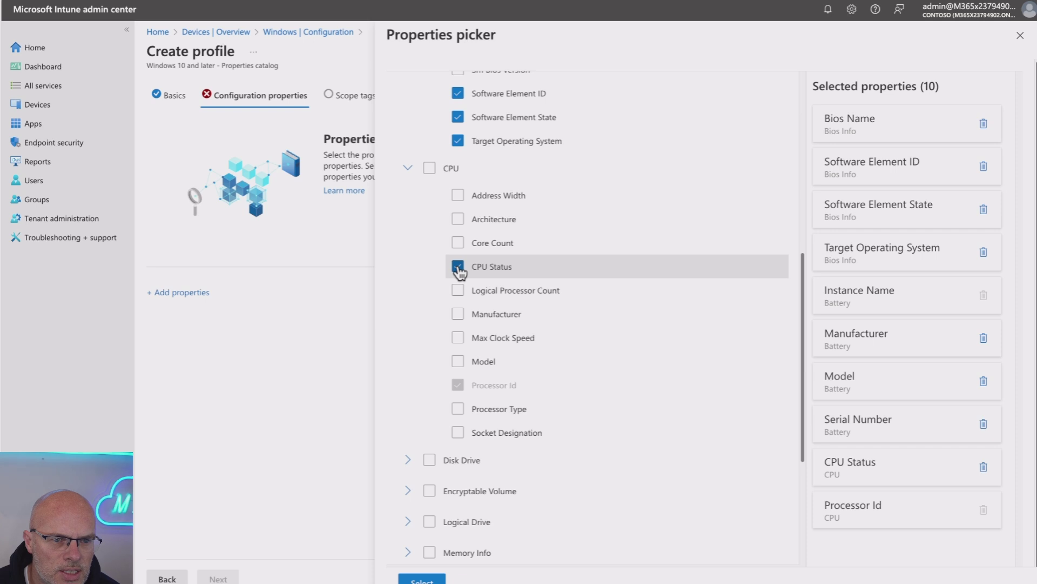
{"action": "left_click", "coordinate": [458, 243]}
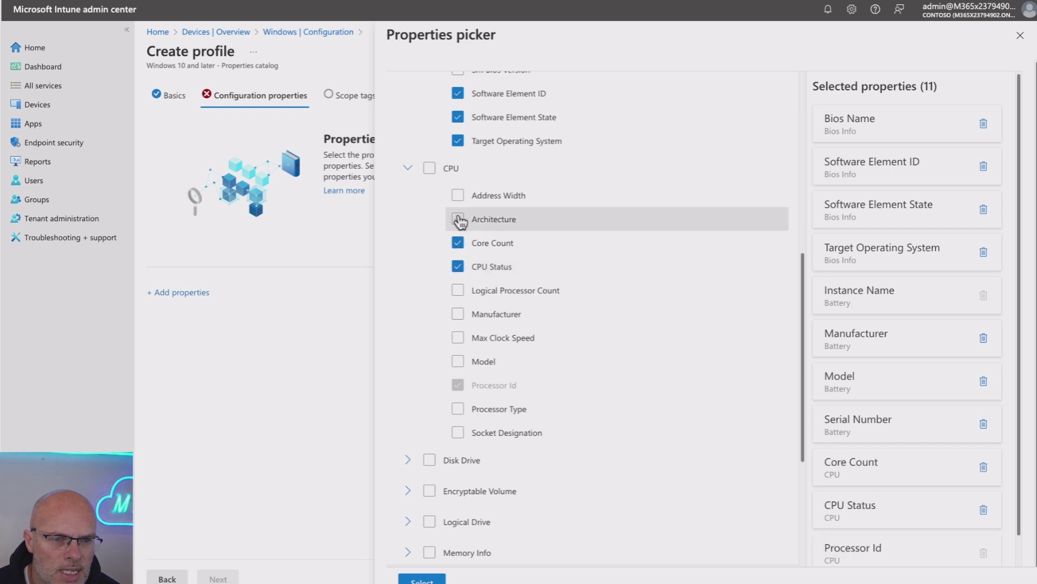
{"action": "left_click", "coordinate": [458, 219]}
- Add OS Build Version, OS Name and OS Version to the selected properties
{"action": "scroll", "coordinate": [558, 291], "scroll_direction": "down", "scroll_amount": 5}
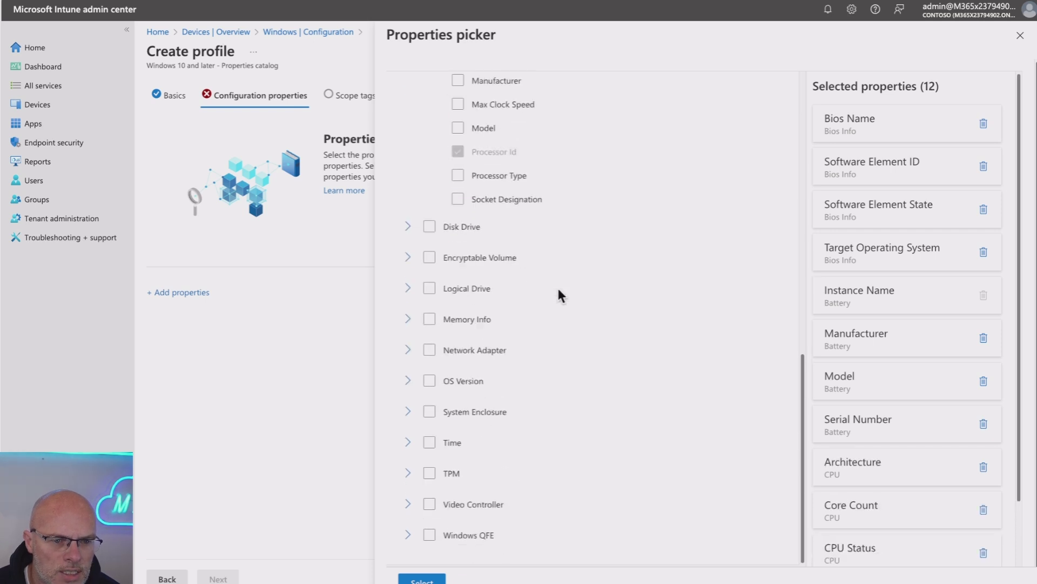
{"action": "left_click", "coordinate": [408, 374]}
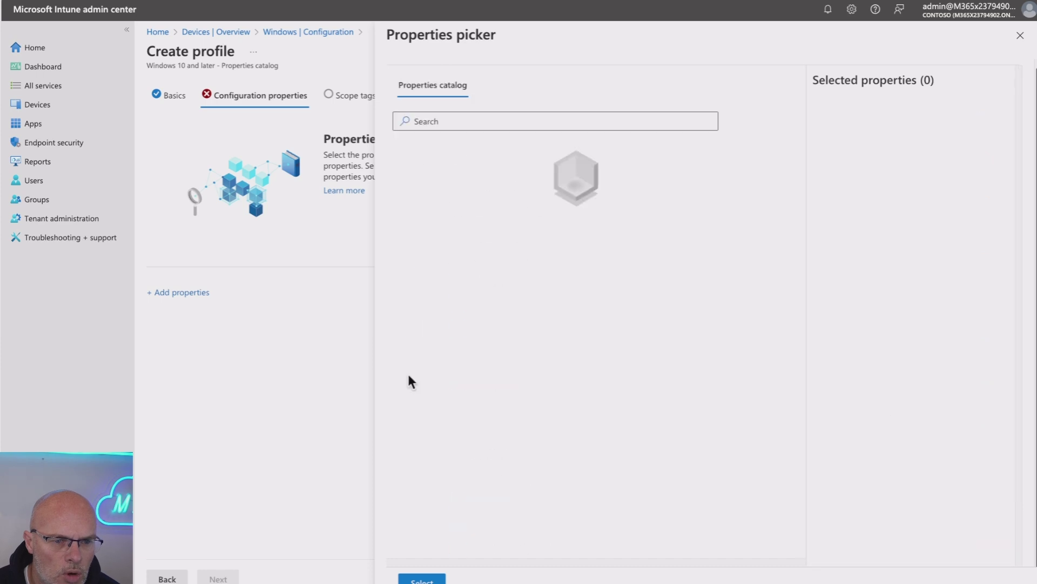
{"action": "scroll", "coordinate": [604, 326], "scroll_direction": "down", "scroll_amount": 15}
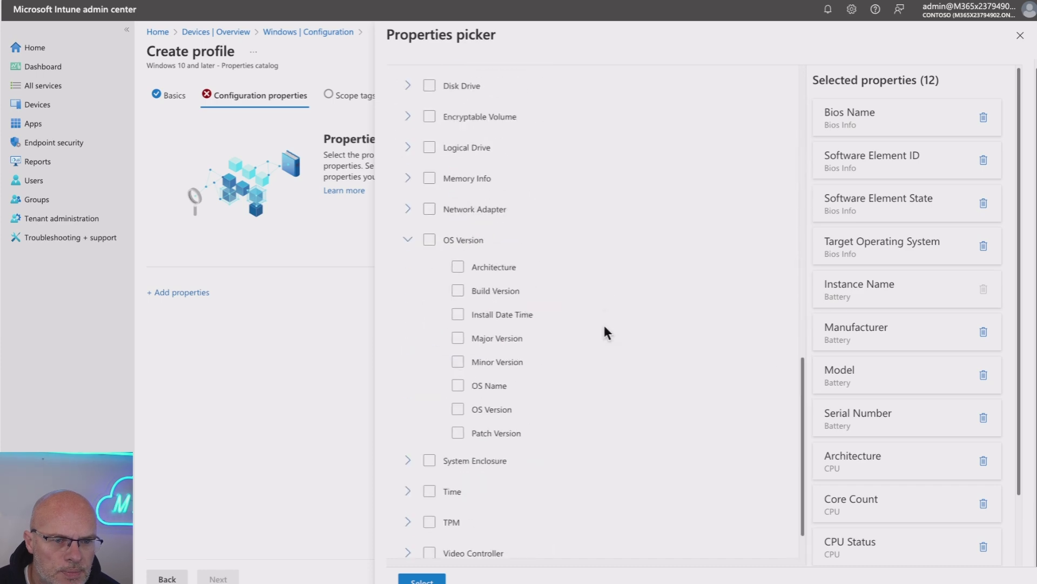
{"action": "left_click", "coordinate": [459, 280]}
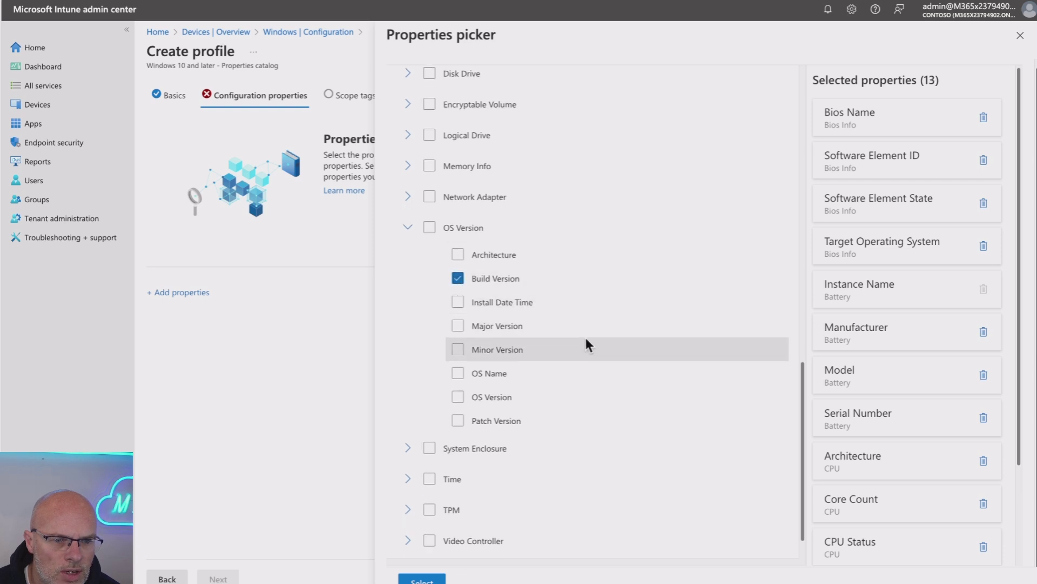
{"action": "left_click", "coordinate": [457, 375]}
{"action": "left_click", "coordinate": [458, 398]}
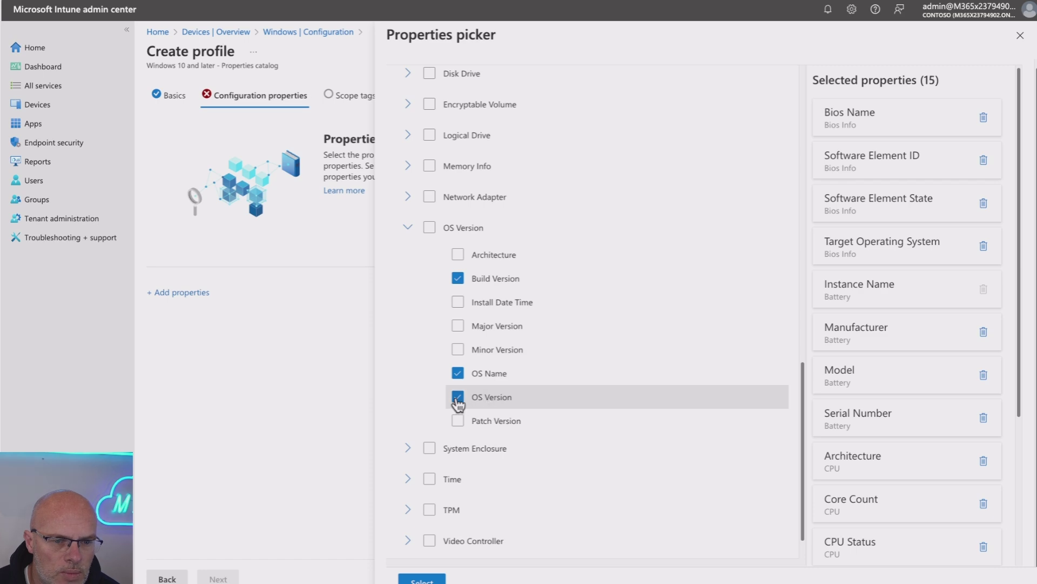
- Add TPM Enabled, Activated, Owned and Spec Version, then review the 19 selected properties
{"action": "scroll", "coordinate": [647, 291], "scroll_direction": "down", "scroll_amount": 1}
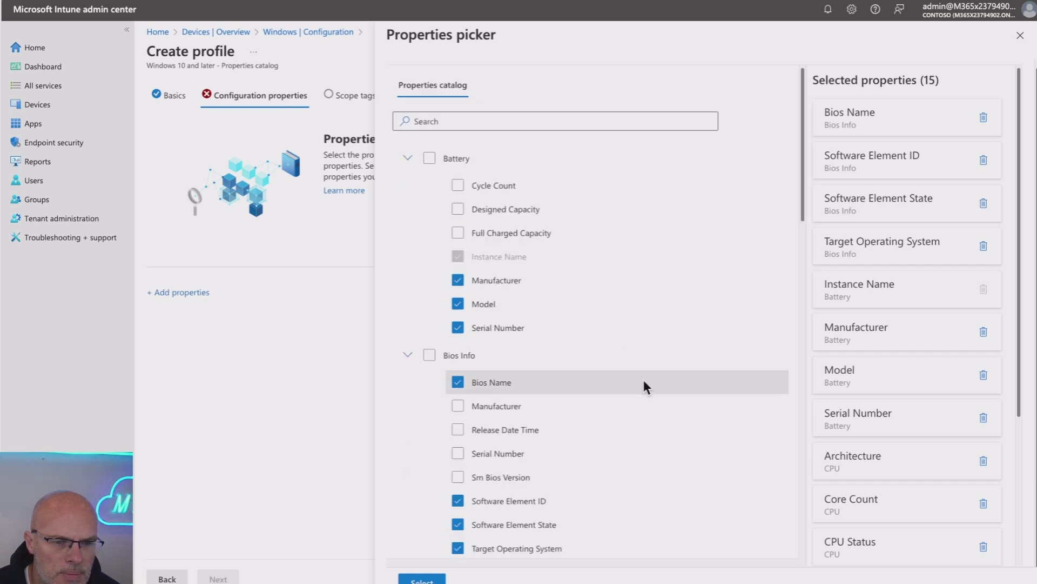
{"action": "scroll", "coordinate": [643, 379], "scroll_direction": "down", "scroll_amount": 20}
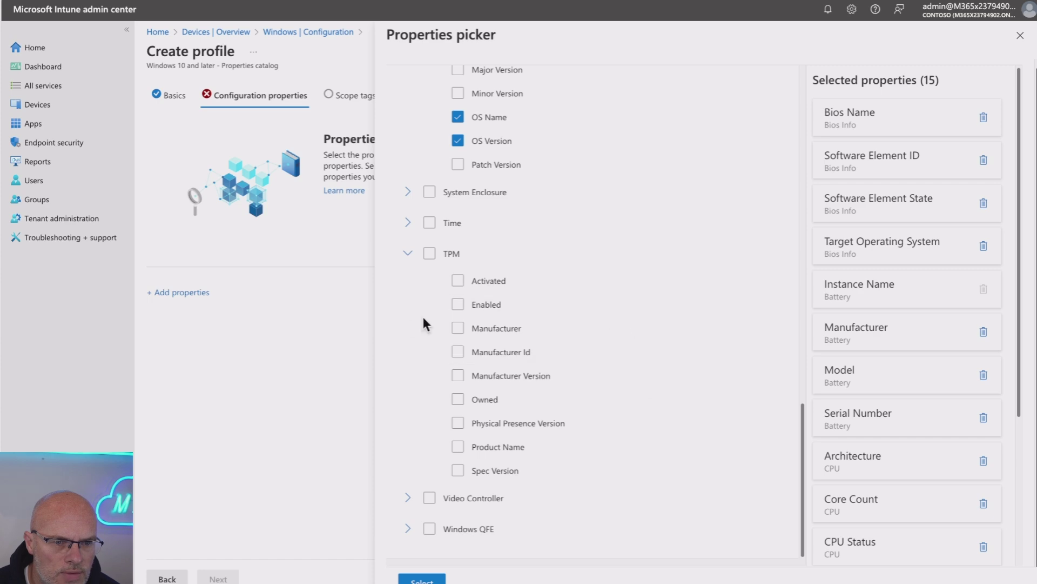
{"action": "left_click", "coordinate": [457, 304]}
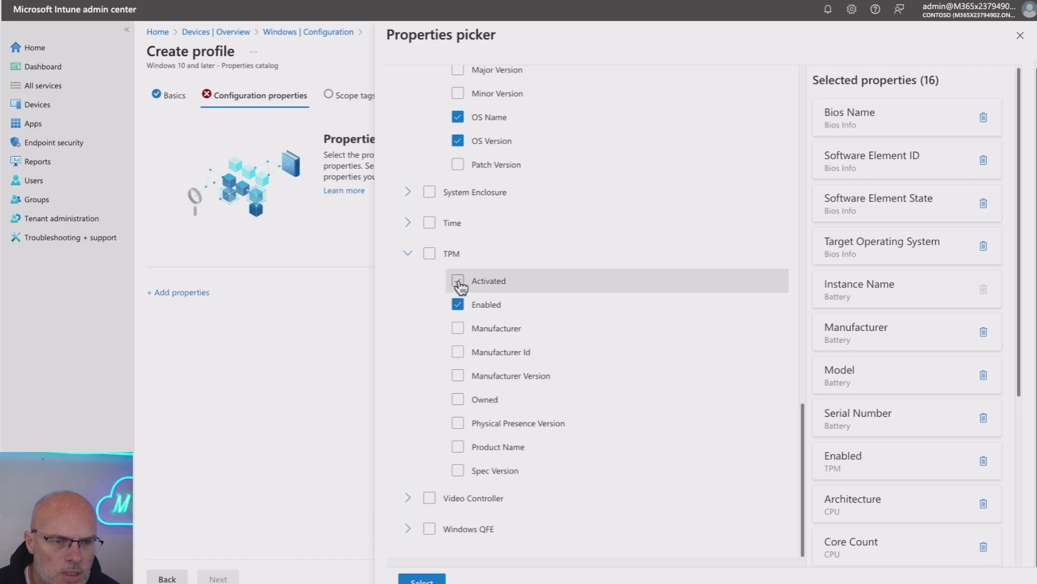
{"action": "left_click", "coordinate": [458, 281]}
{"action": "left_click", "coordinate": [457, 399]}
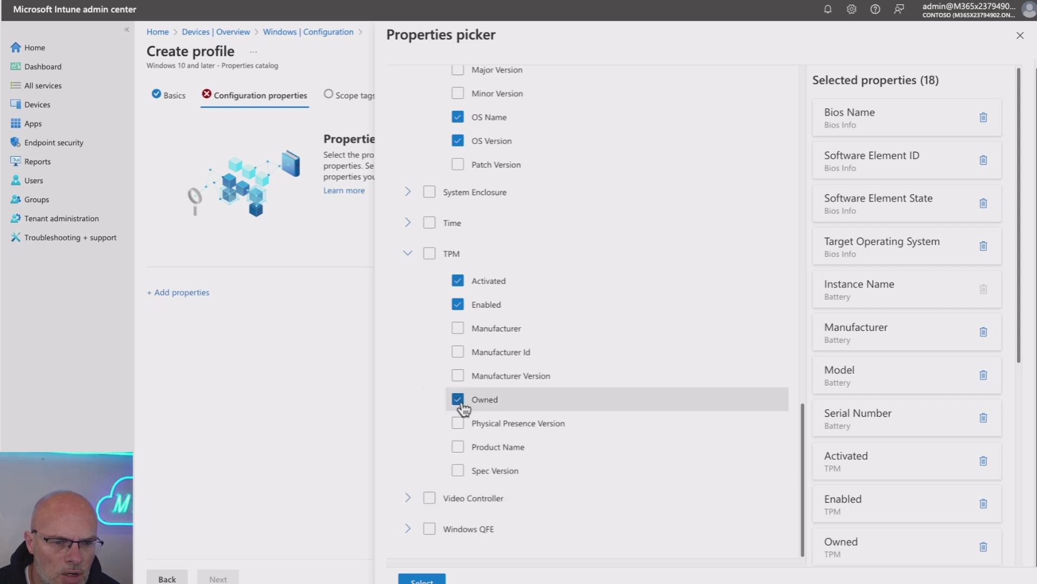
{"action": "left_click", "coordinate": [458, 470]}
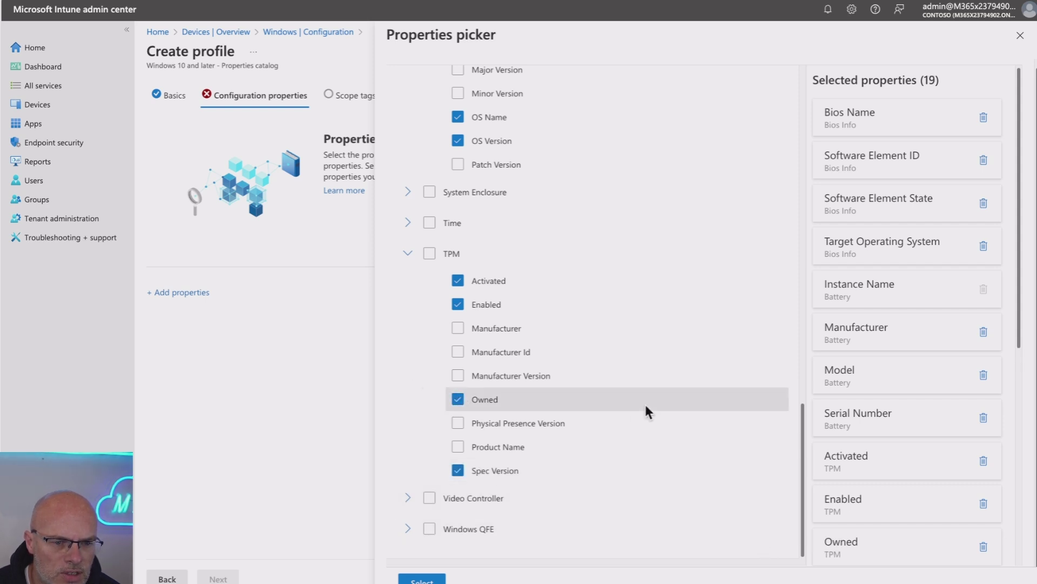
{"action": "scroll", "coordinate": [645, 404], "scroll_direction": "up", "scroll_amount": 4}
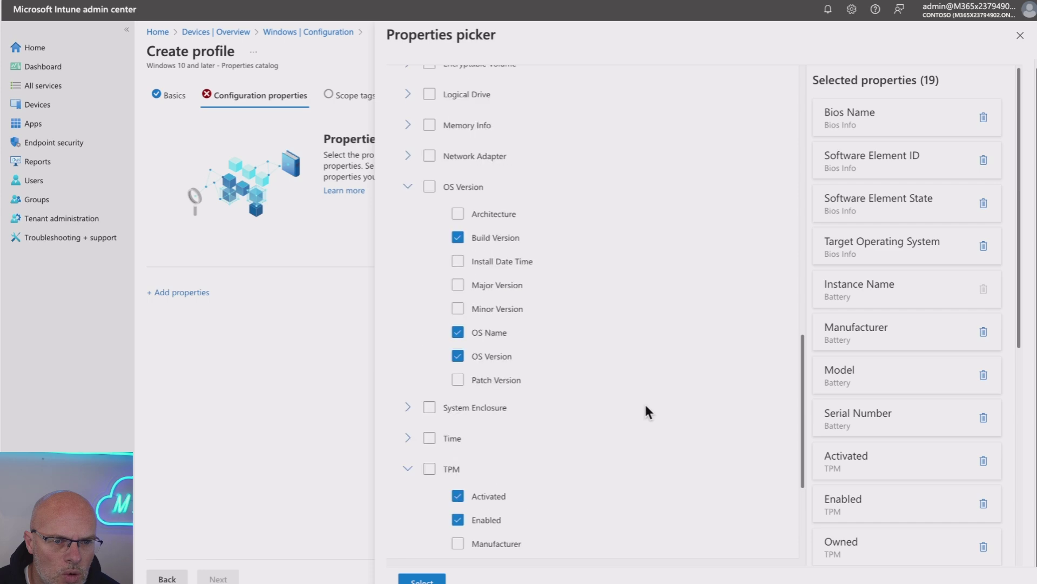
{"action": "scroll", "coordinate": [645, 404], "scroll_direction": "up", "scroll_amount": 1}
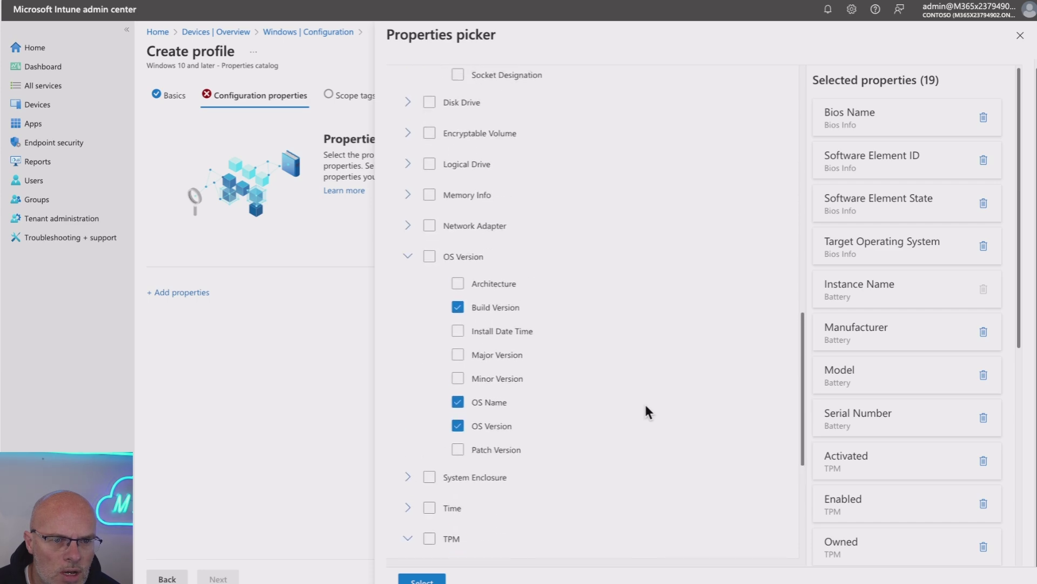
{"action": "scroll", "coordinate": [645, 404], "scroll_direction": "up", "scroll_amount": 2}
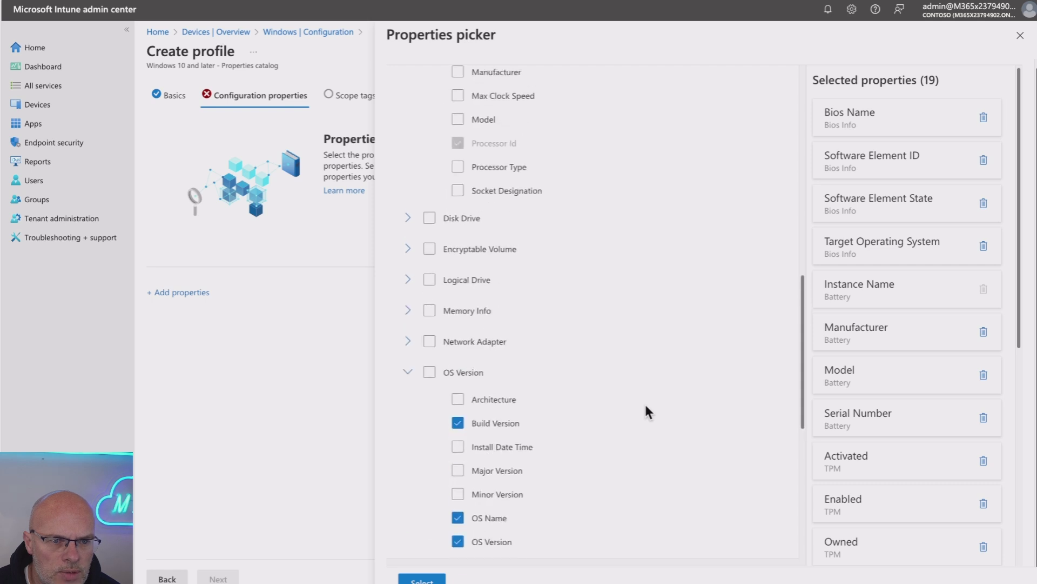
{"action": "scroll", "coordinate": [645, 411], "scroll_direction": "up", "scroll_amount": 4}
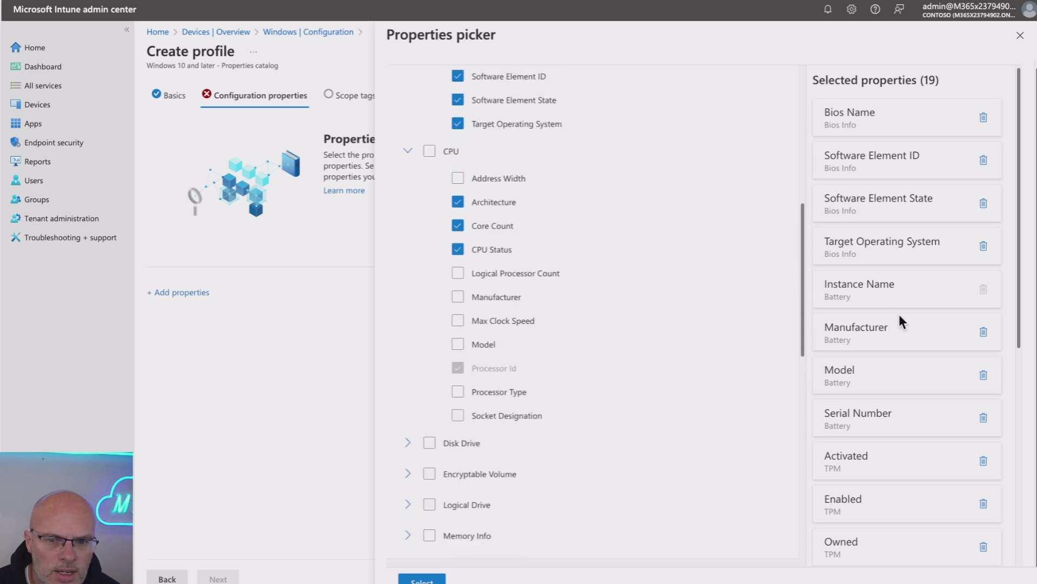
{"action": "scroll", "coordinate": [900, 316], "scroll_direction": "down", "scroll_amount": 7}
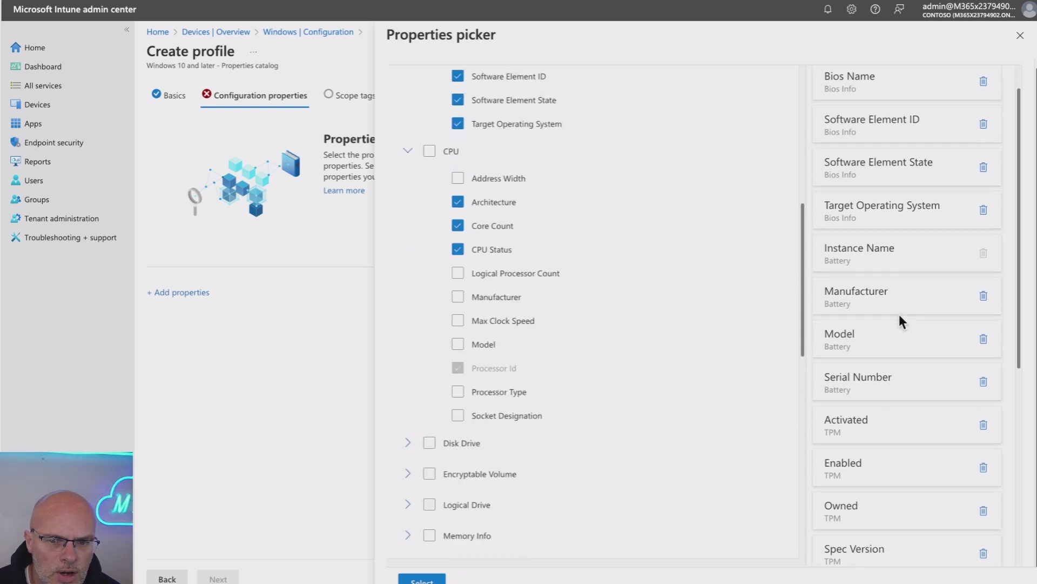
{"action": "scroll", "coordinate": [901, 321], "scroll_direction": "up", "scroll_amount": 8}
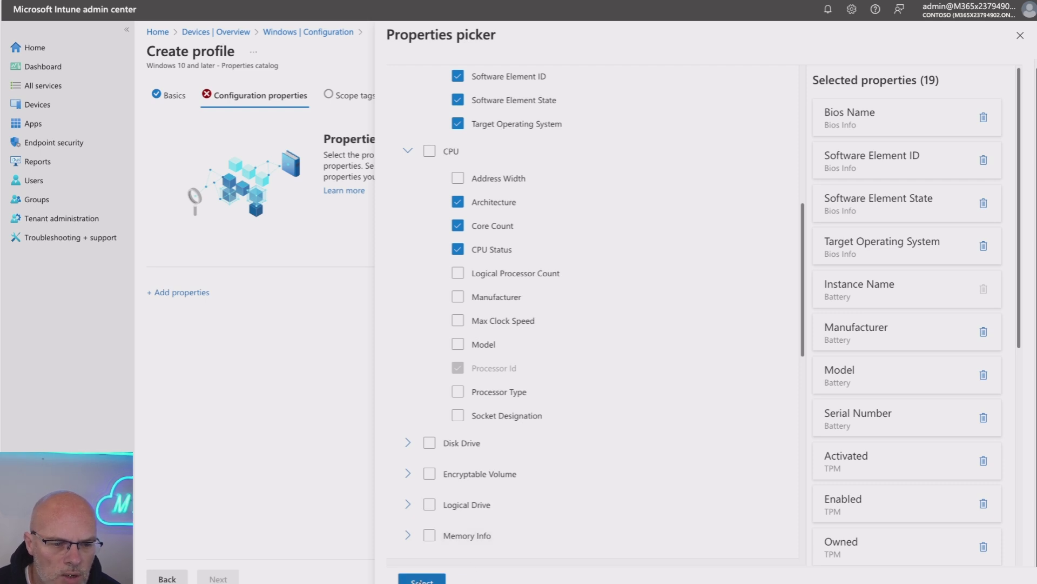
- Confirm the 19 properties and review the Battery, Bios Info, CPU, OS Version and TPM lists
{"action": "left_click", "coordinate": [422, 580]}
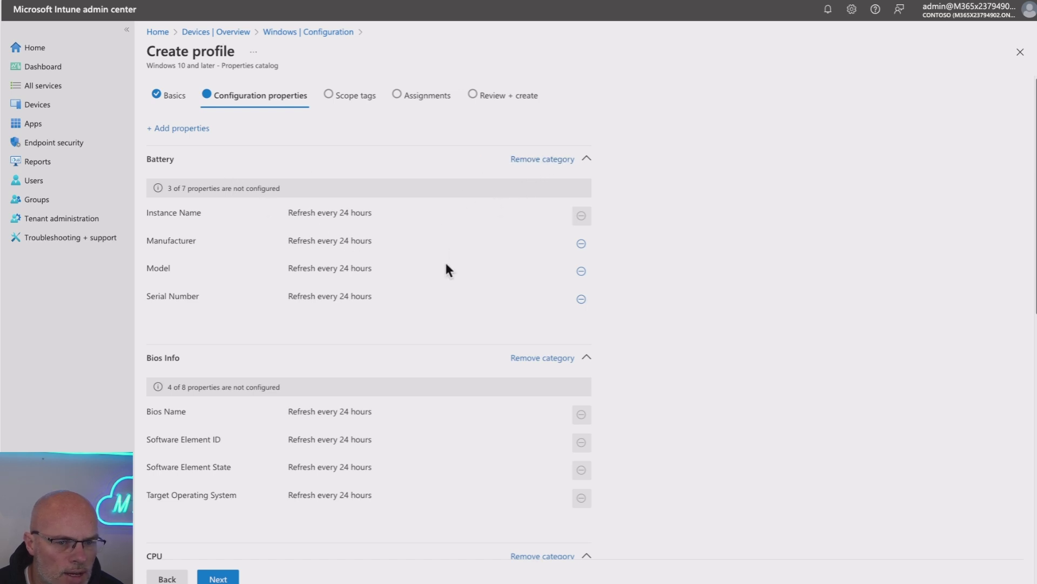
{"action": "scroll", "coordinate": [446, 269], "scroll_direction": "down", "scroll_amount": 1}
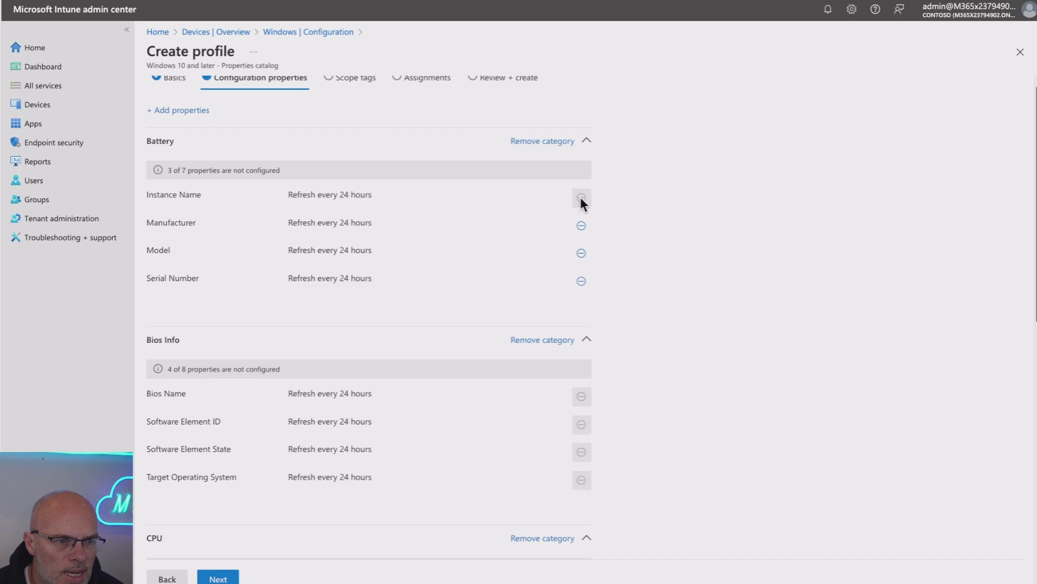
{"action": "scroll", "coordinate": [404, 243], "scroll_direction": "down", "scroll_amount": 8}
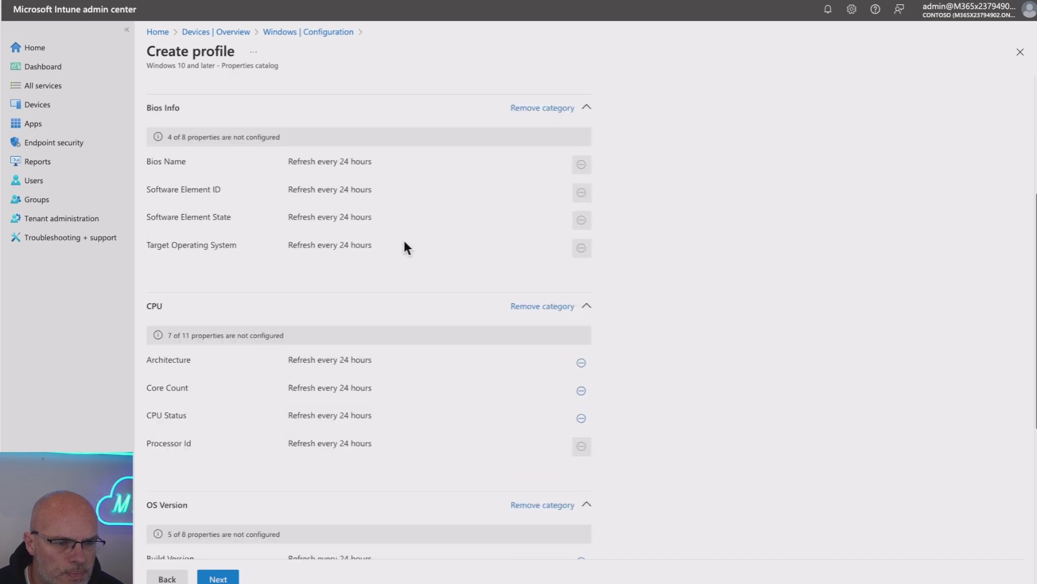
{"action": "scroll", "coordinate": [404, 242], "scroll_direction": "down", "scroll_amount": 2}
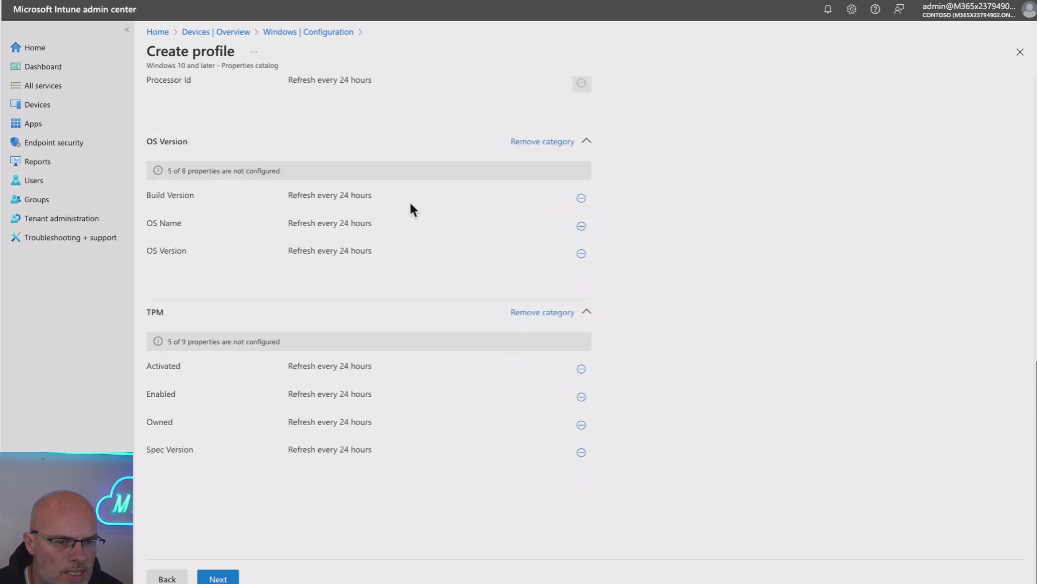
{"action": "scroll", "coordinate": [412, 208], "scroll_direction": "up", "scroll_amount": 2}
{"action": "scroll", "coordinate": [412, 208], "scroll_direction": "down", "scroll_amount": 2}
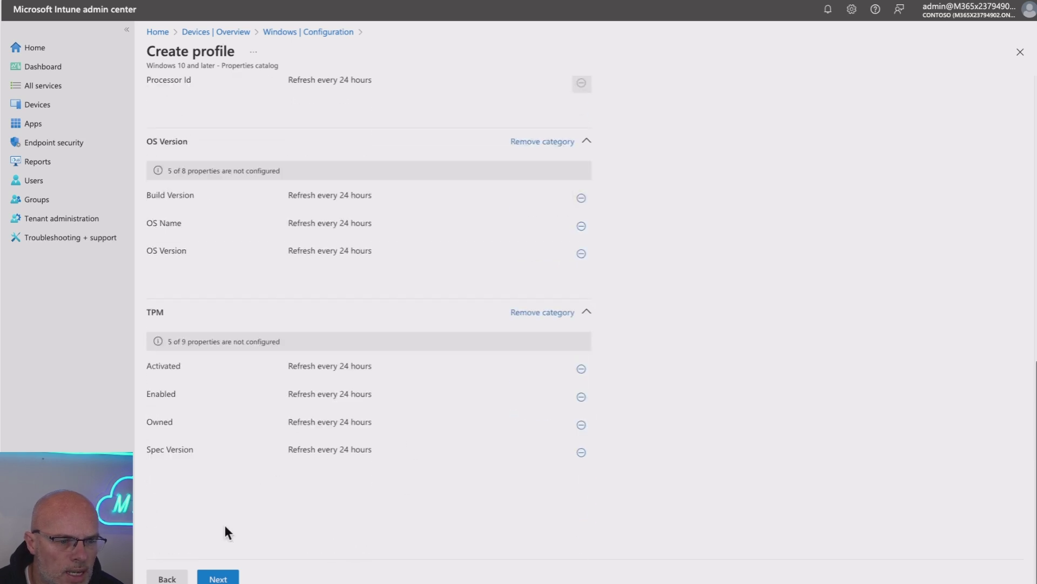
- Keep the Default scope tag and assign the profile to the 'device inventory devices' group
{"action": "left_click", "coordinate": [218, 578]}
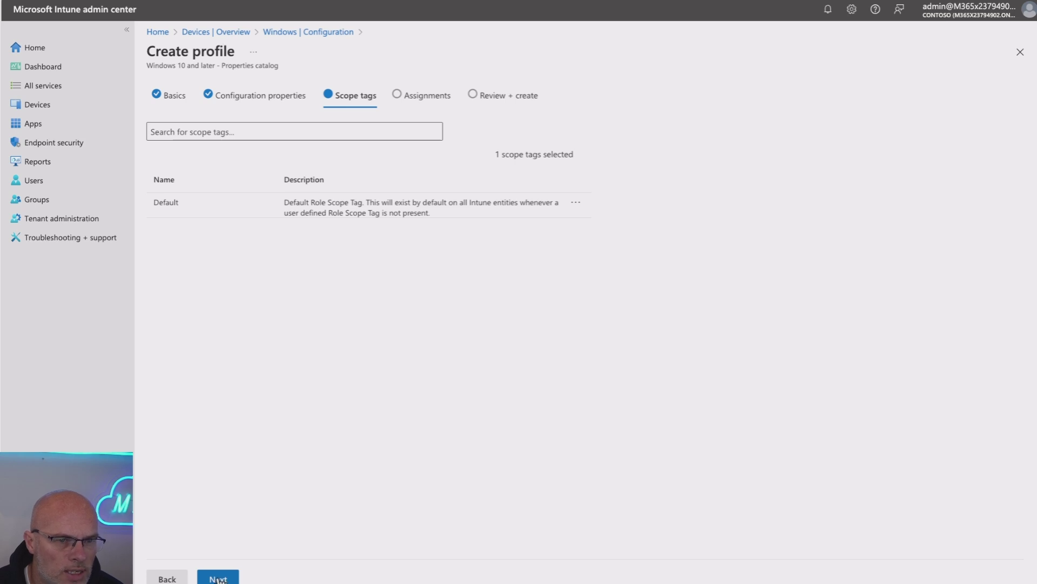
{"action": "left_click", "coordinate": [218, 578]}
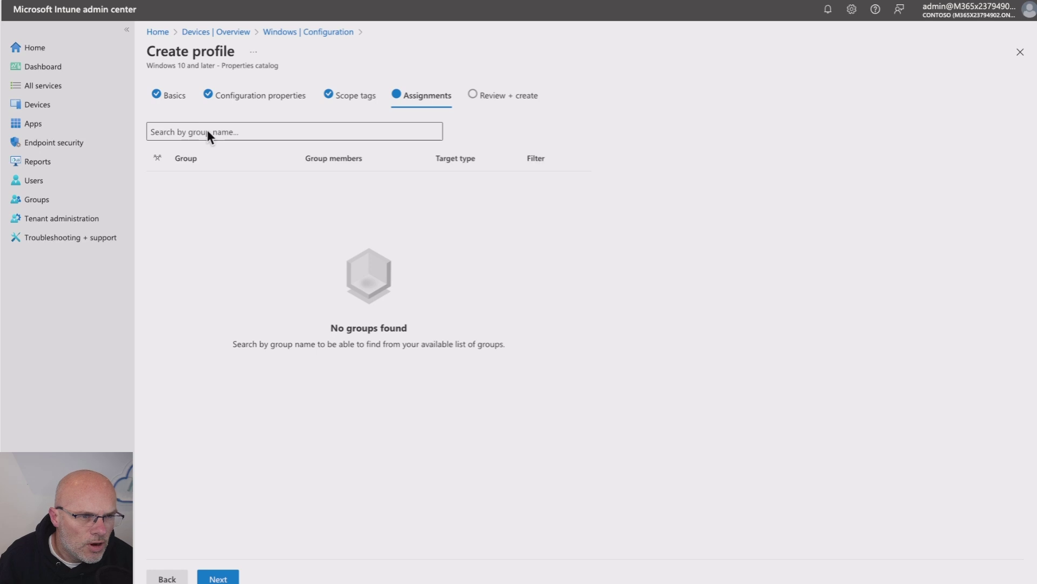
{"action": "left_click", "coordinate": [222, 131]}
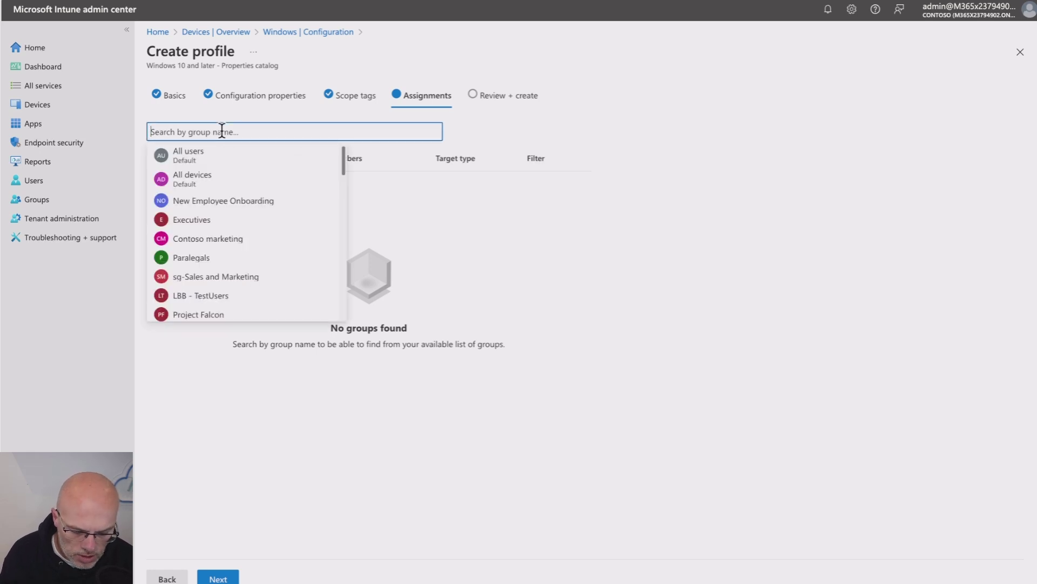
{"action": "type", "text": "devices"}
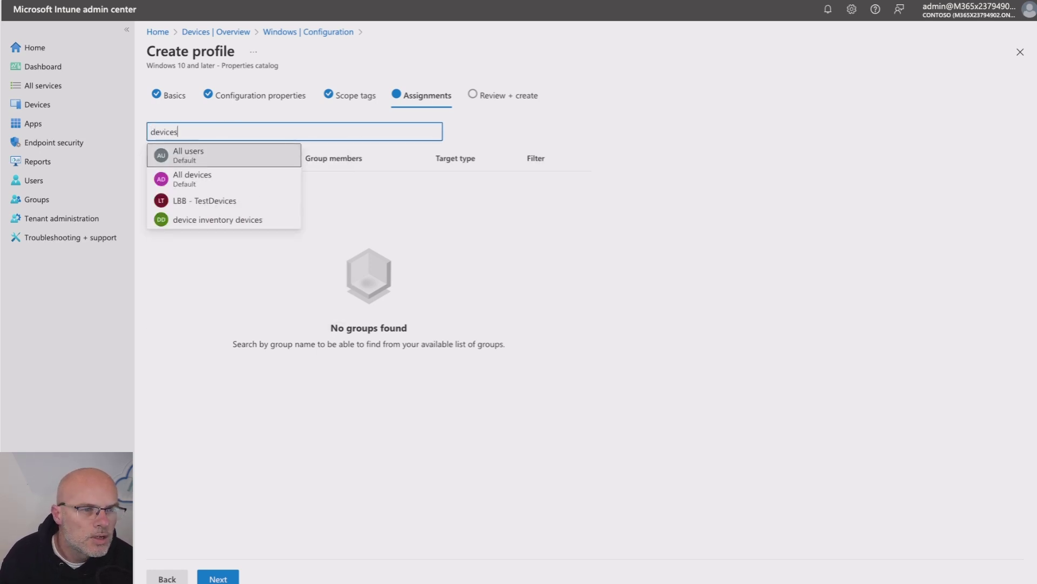
{"action": "left_click", "coordinate": [216, 221]}
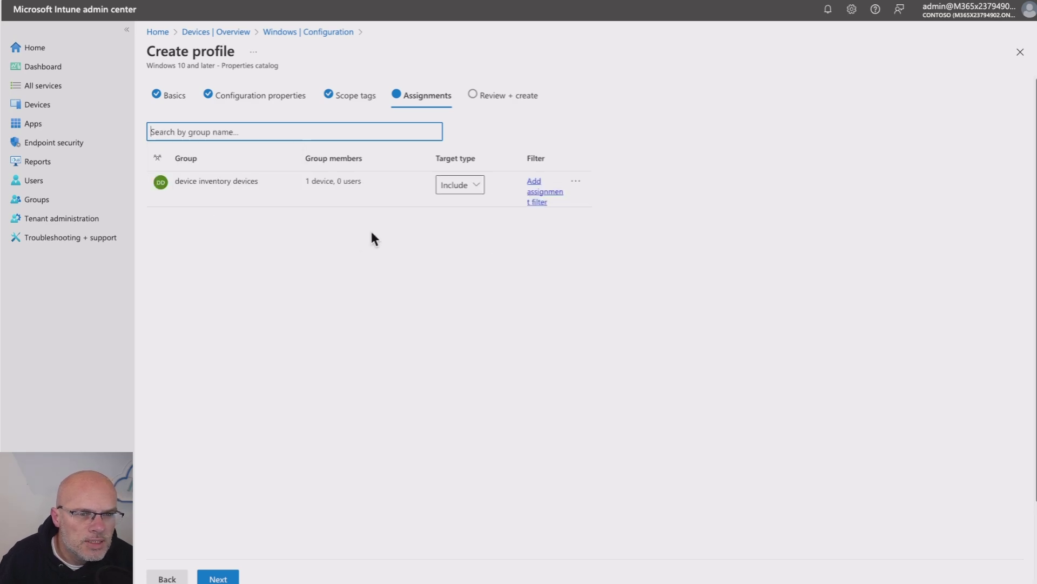
- Review the Windows device inventory profile summary and create it
{"action": "left_click", "coordinate": [219, 577]}
{"action": "scroll", "coordinate": [500, 262], "scroll_direction": "down", "scroll_amount": 5}
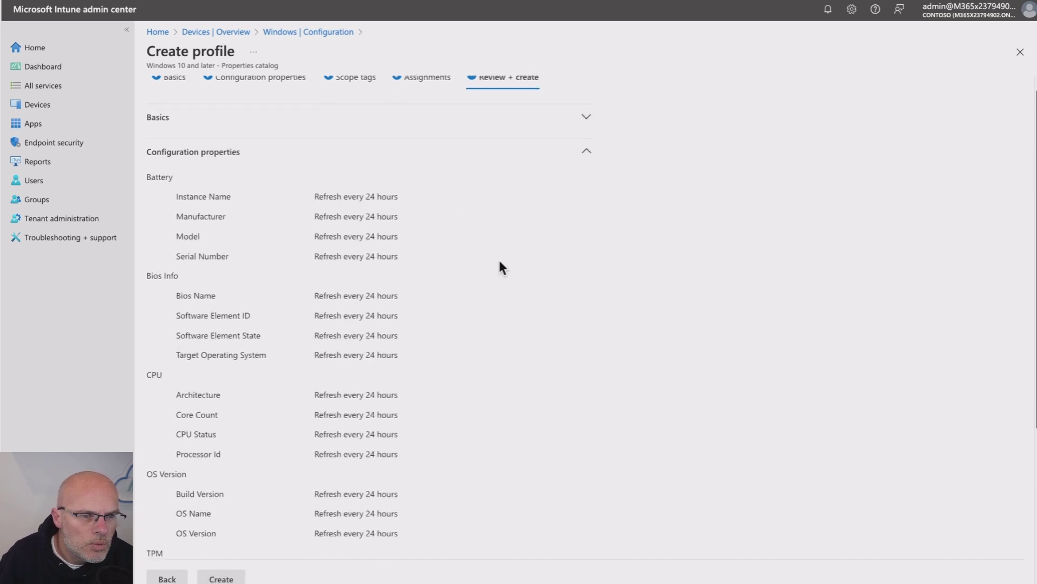
{"action": "scroll", "coordinate": [500, 262], "scroll_direction": "up", "scroll_amount": 5}
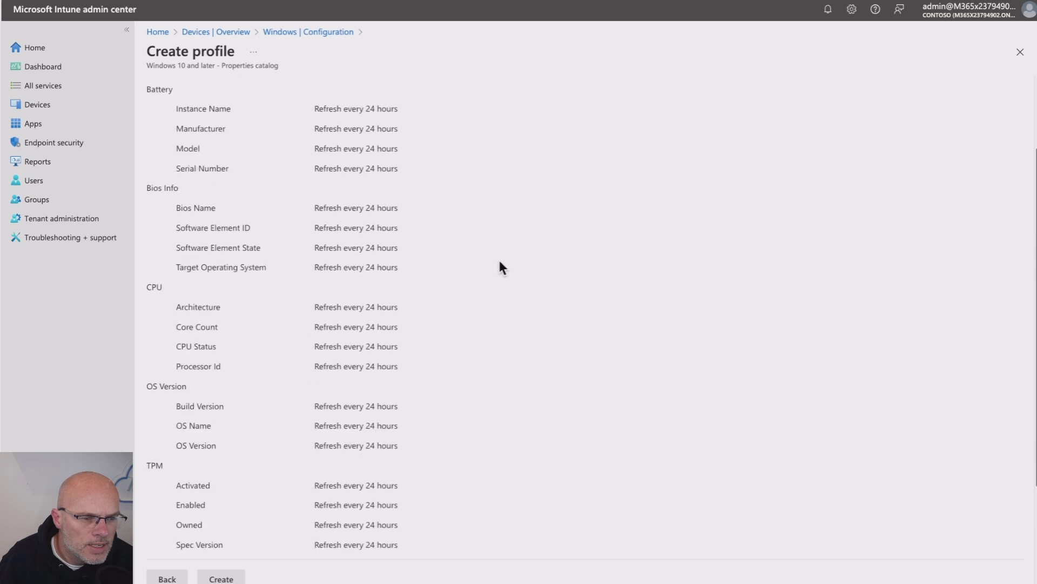
{"action": "left_click", "coordinate": [222, 579]}
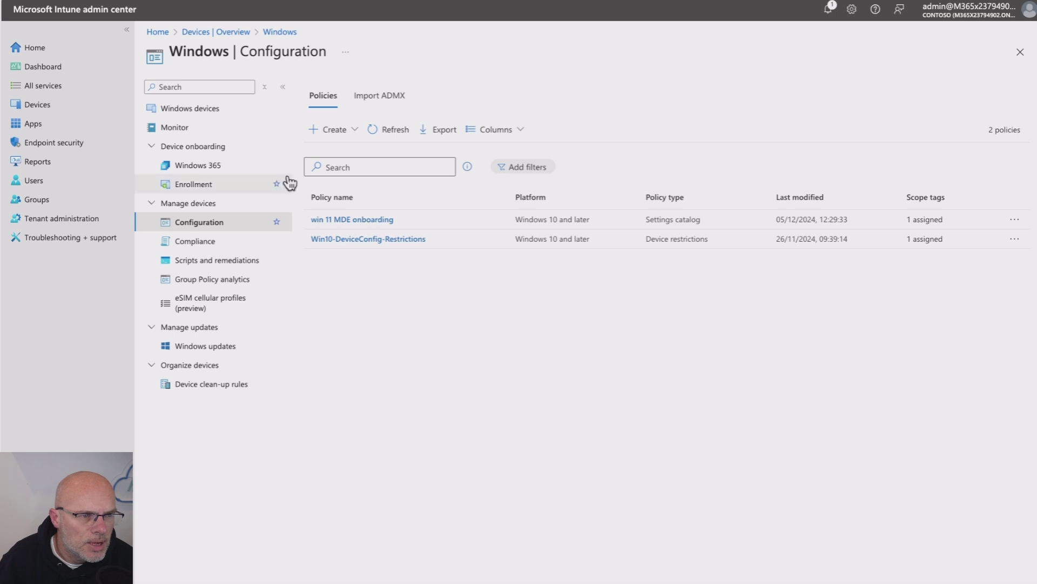
- Open Resource explorer for Windows device LBB-10002 from the Devices > Windows list
{"action": "left_click", "coordinate": [34, 105]}
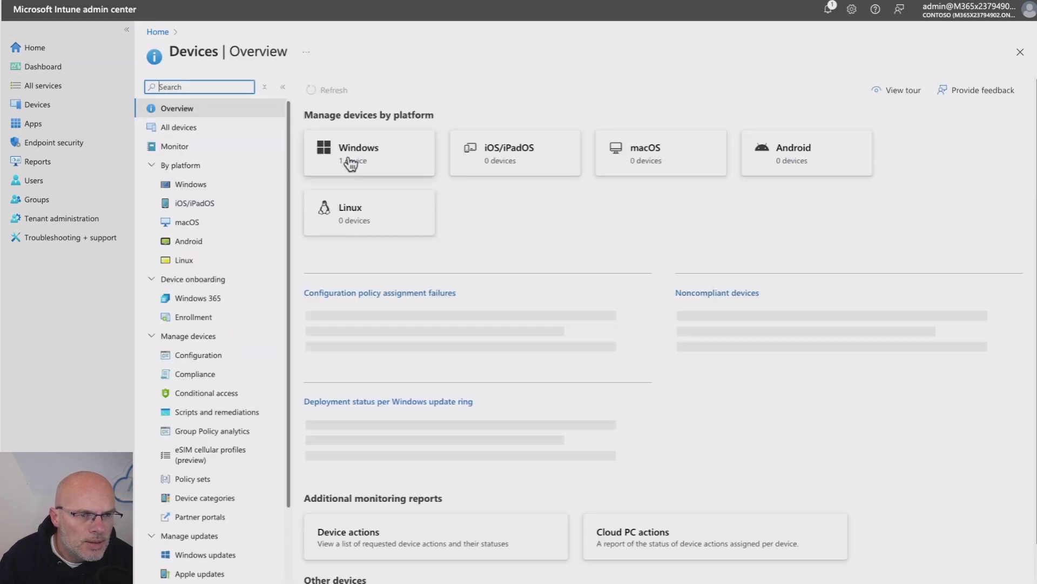
{"action": "left_click", "coordinate": [345, 157]}
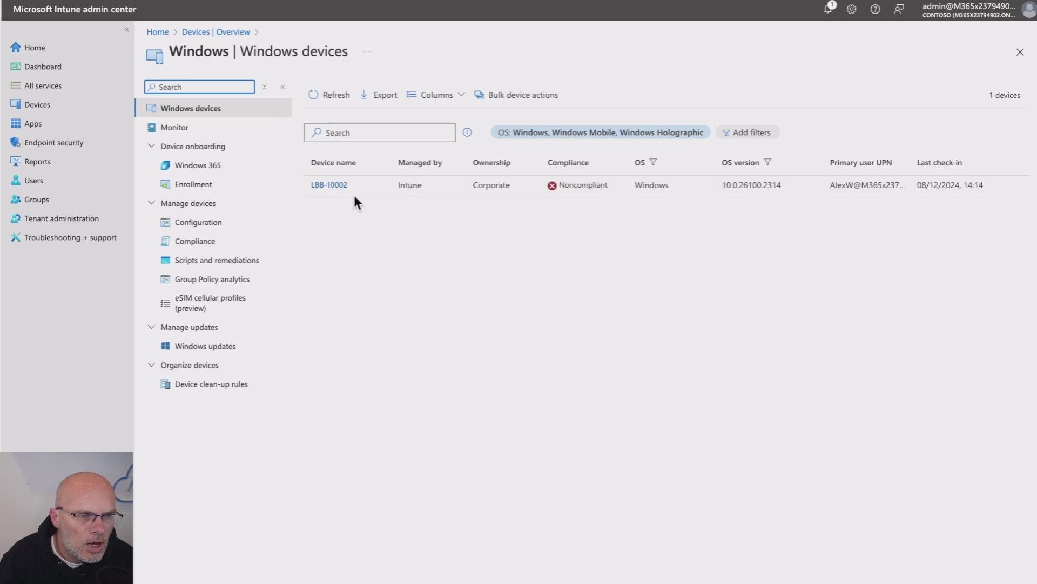
{"action": "left_click", "coordinate": [336, 186]}
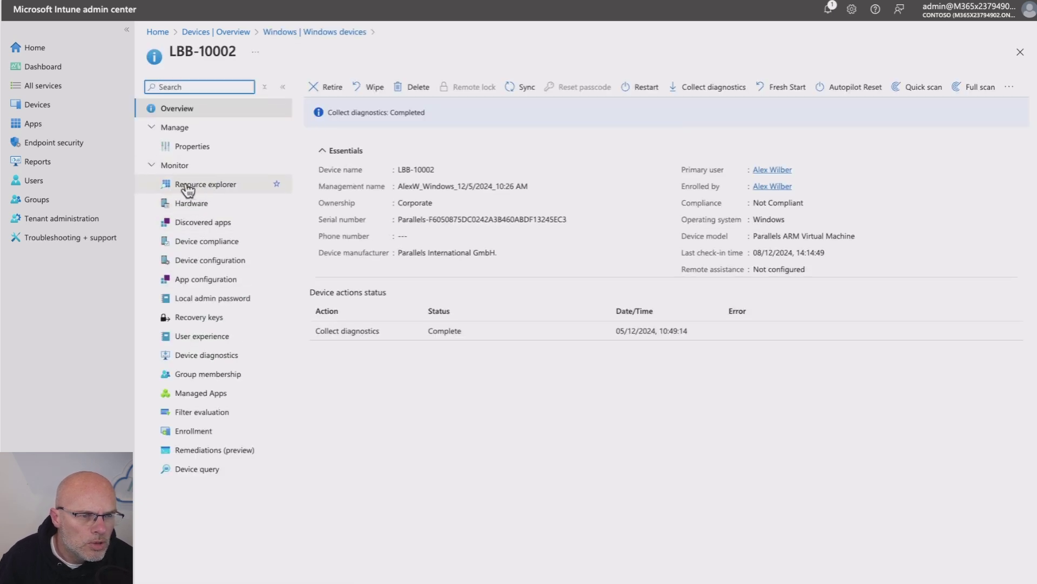
{"action": "left_click", "coordinate": [219, 186]}
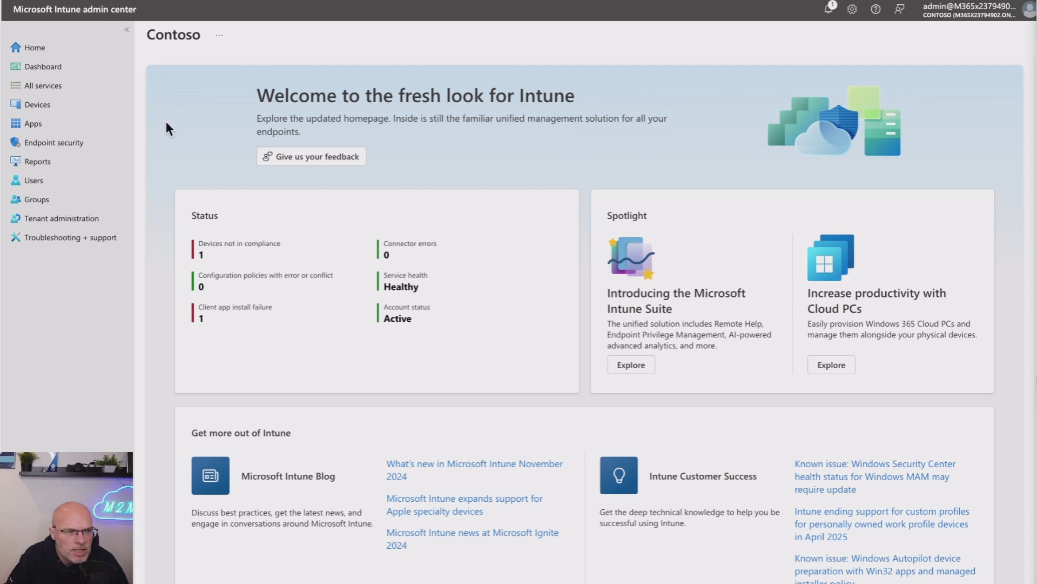
- Reopen LBB-10002's Resource explorer to list its Battery, Bios Info, CPU and TPM categories
{"action": "left_click", "coordinate": [36, 104]}
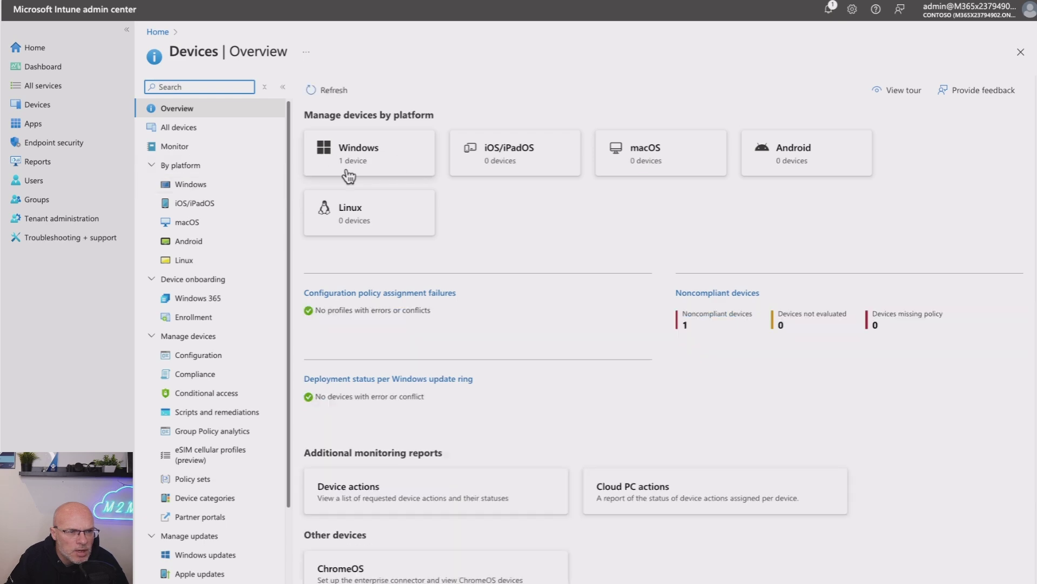
{"action": "left_click", "coordinate": [348, 174]}
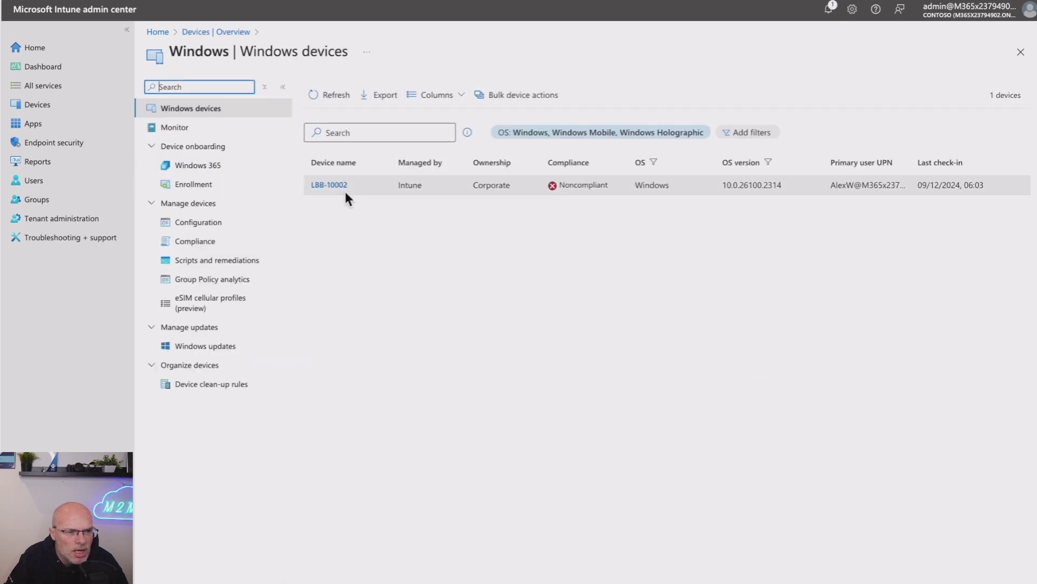
{"action": "left_click", "coordinate": [331, 186]}
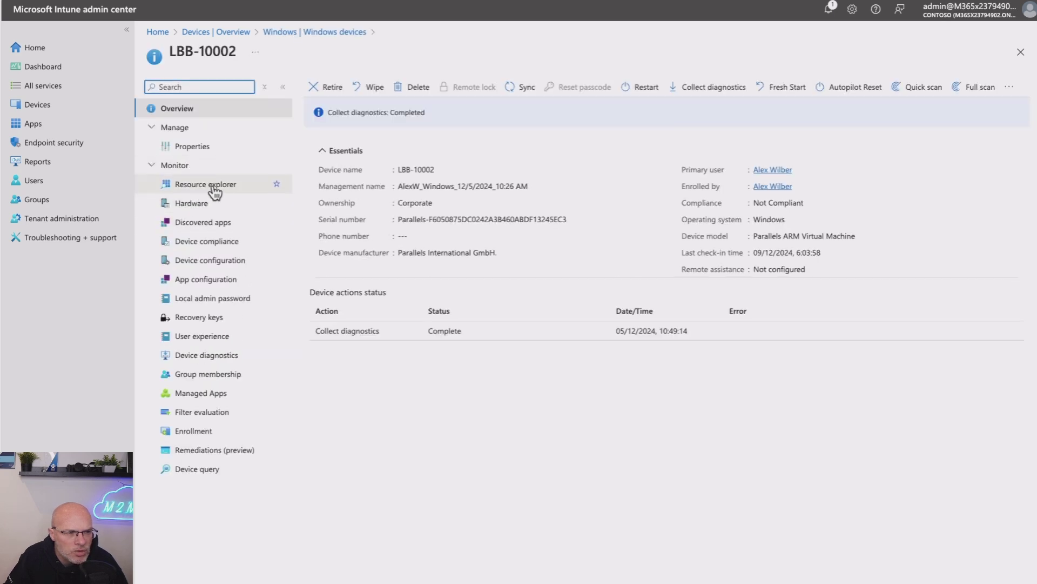
{"action": "left_click", "coordinate": [207, 190]}
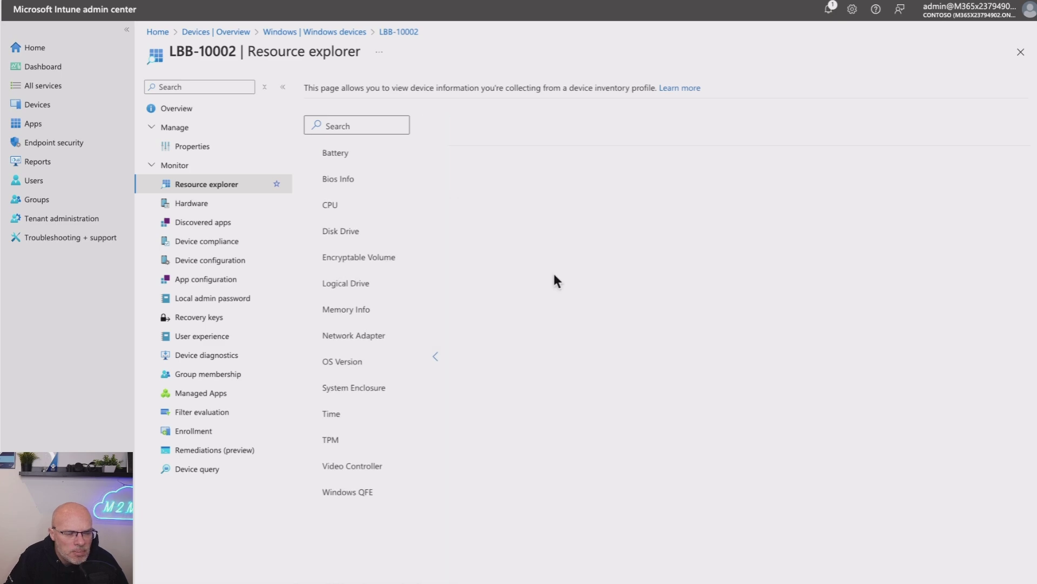
- Show LBB-10002's Bios Info data, including Bios Name 20.1.2 (55742) and Software Element State 3
{"action": "left_click", "coordinate": [331, 183]}
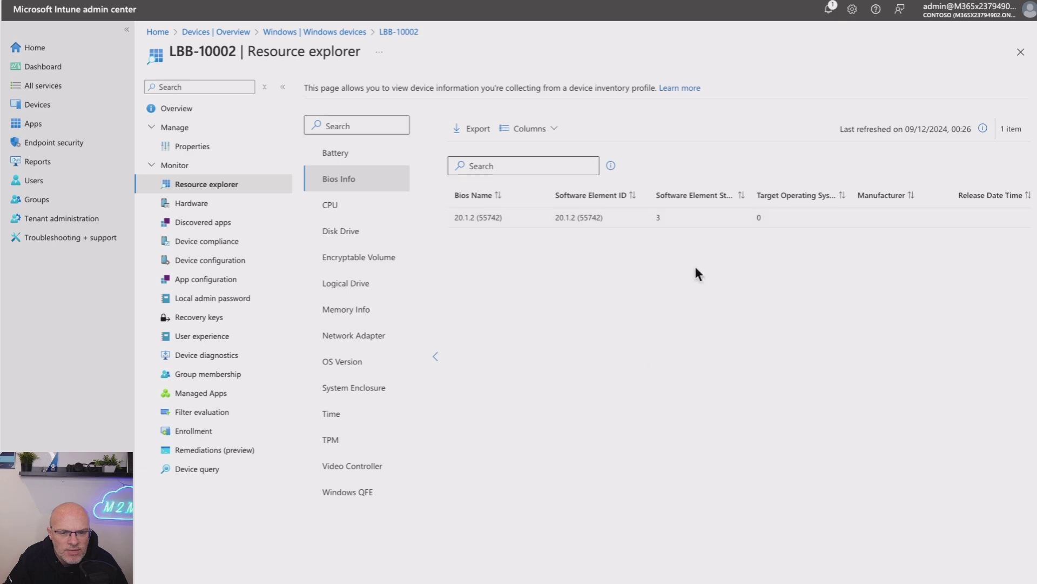
{"action": "scroll", "coordinate": [738, 205], "scroll_direction": "right", "scroll_amount": 5}
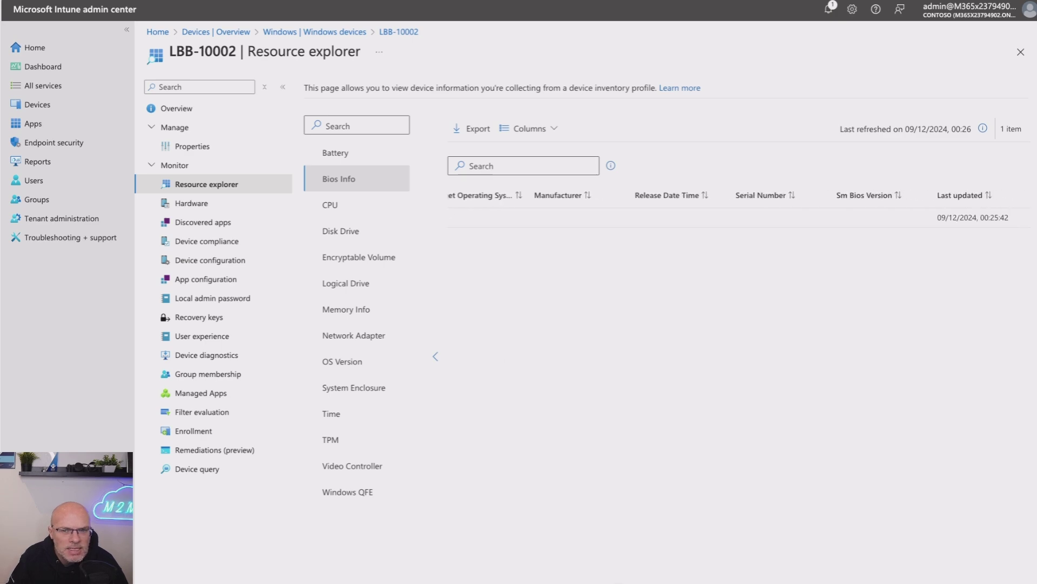
{"action": "scroll", "coordinate": [738, 208], "scroll_direction": "left", "scroll_amount": 5}
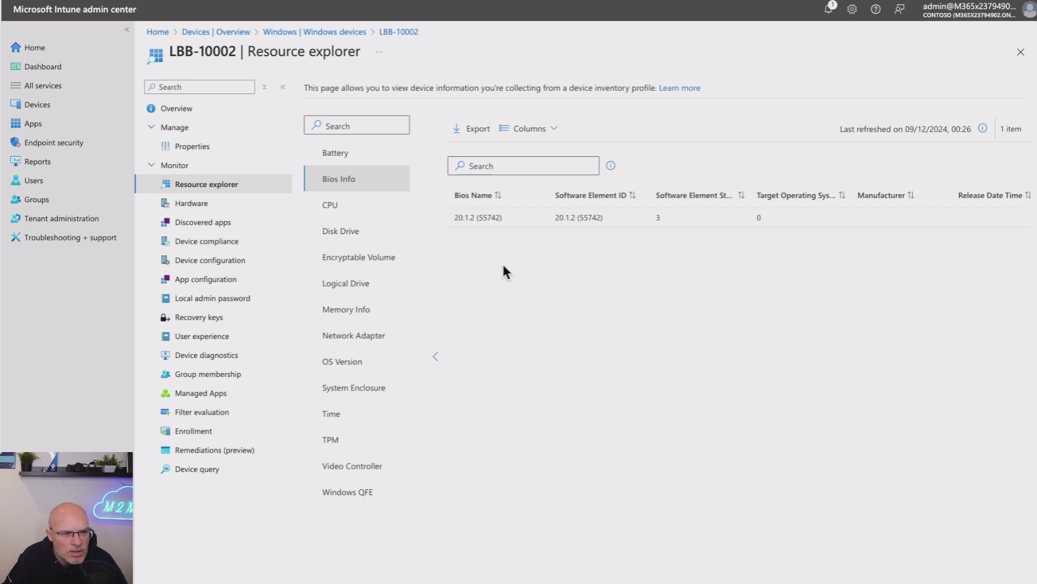
- Review LBB-10002's CPU, OS version and TPM data (Activated, Enabled true), then confirm Battery shows 'No data found'
{"action": "left_click", "coordinate": [342, 212]}
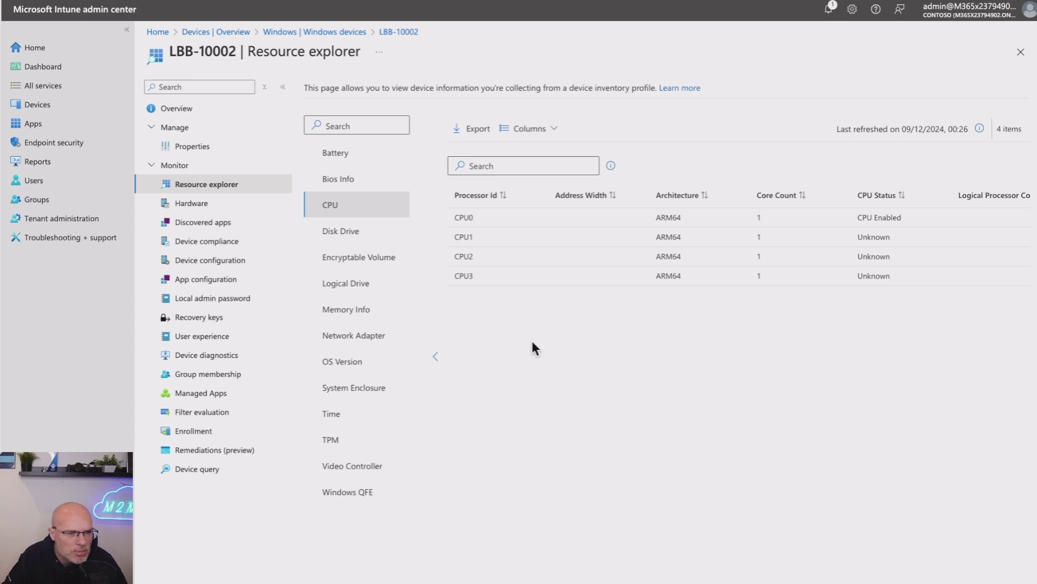
{"action": "left_click", "coordinate": [359, 362]}
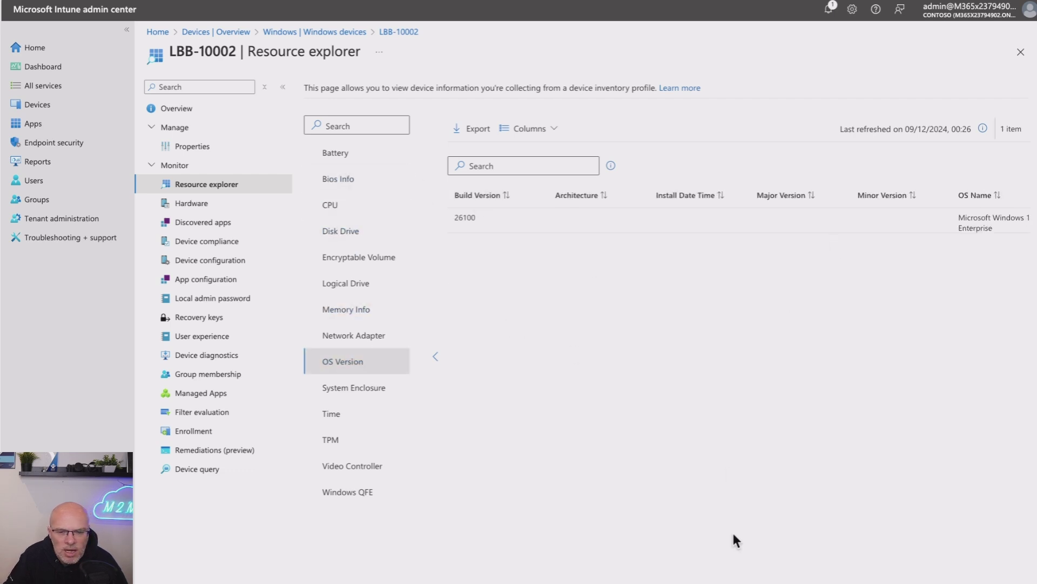
{"action": "scroll", "coordinate": [738, 210], "scroll_direction": "right", "scroll_amount": 5}
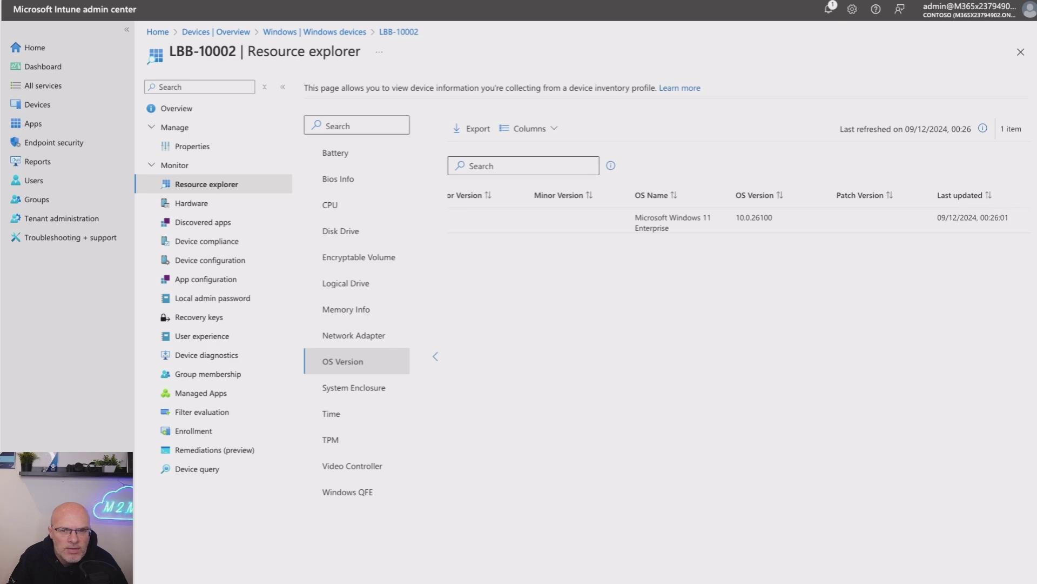
{"action": "scroll", "coordinate": [738, 211], "scroll_direction": "left", "scroll_amount": 5}
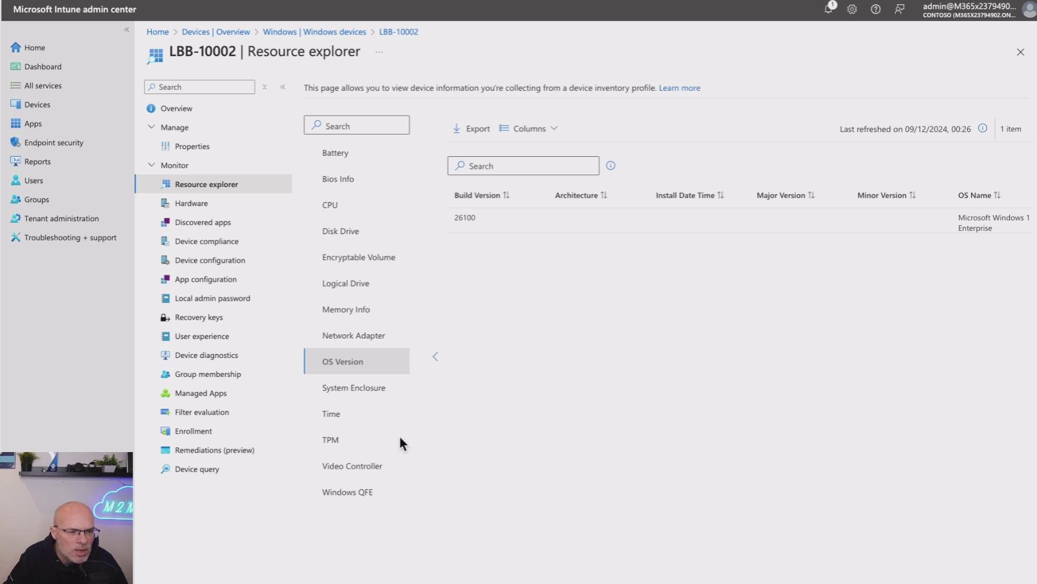
{"action": "left_click", "coordinate": [337, 440]}
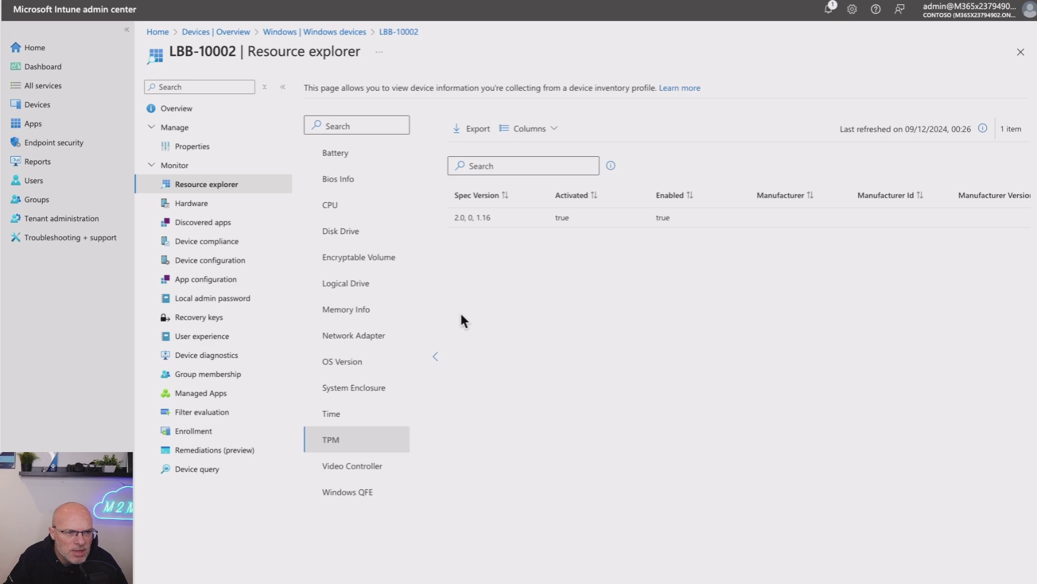
{"action": "left_click", "coordinate": [336, 155]}
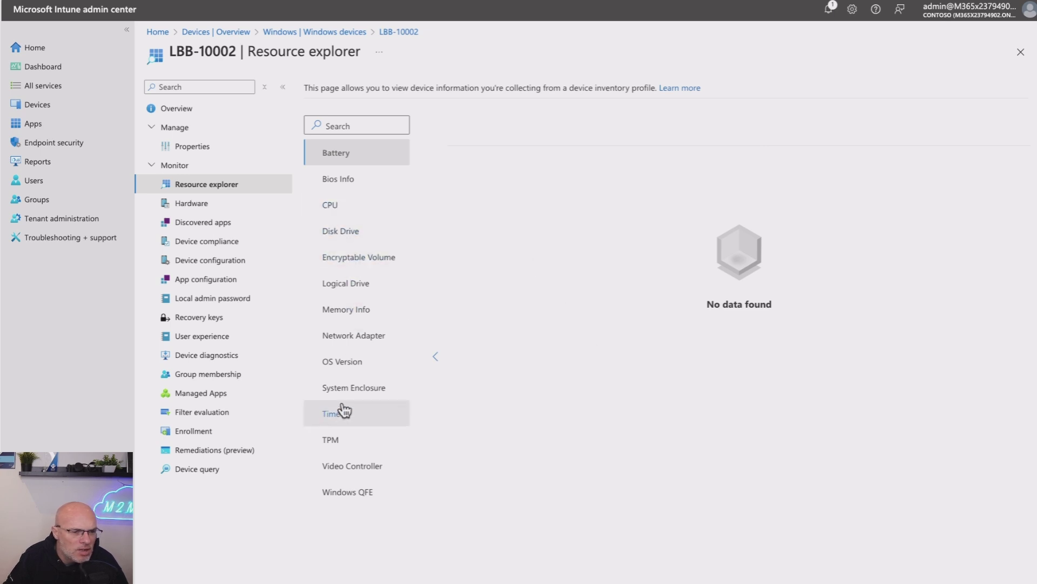
- Reopen LBB-10002's TPM data and scroll across its columns: Spec Version 2.0, 0, 1.16
{"action": "left_click", "coordinate": [354, 439]}
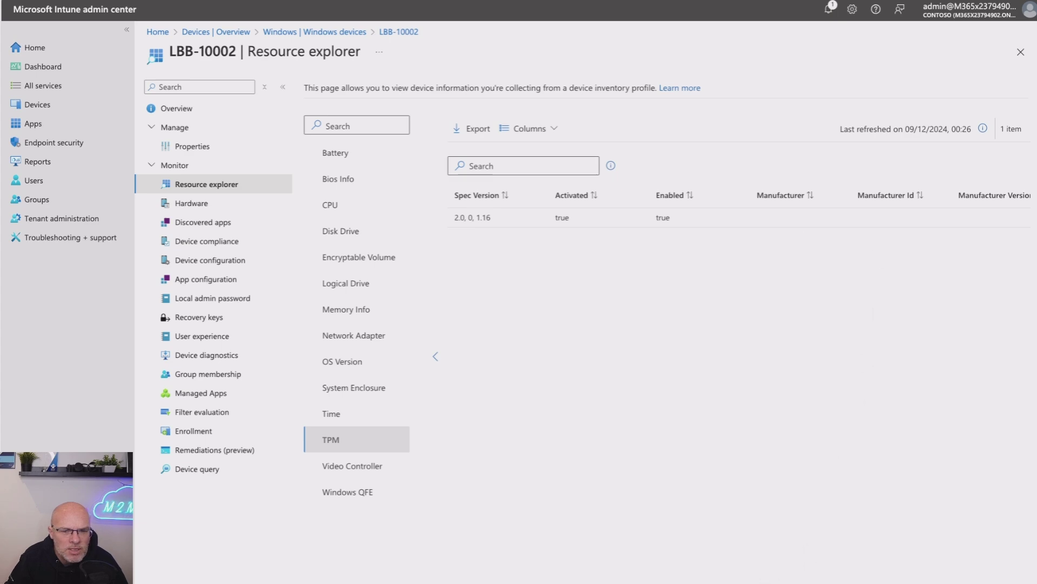
{"action": "mouse_move", "coordinate": [760, 582]}
{"action": "left_mouse_down"}
{"action": "mouse_move", "coordinate": [925, 581]}
{"action": "mouse_move", "coordinate": [753, 581]}
{"action": "left_mouse_up"}
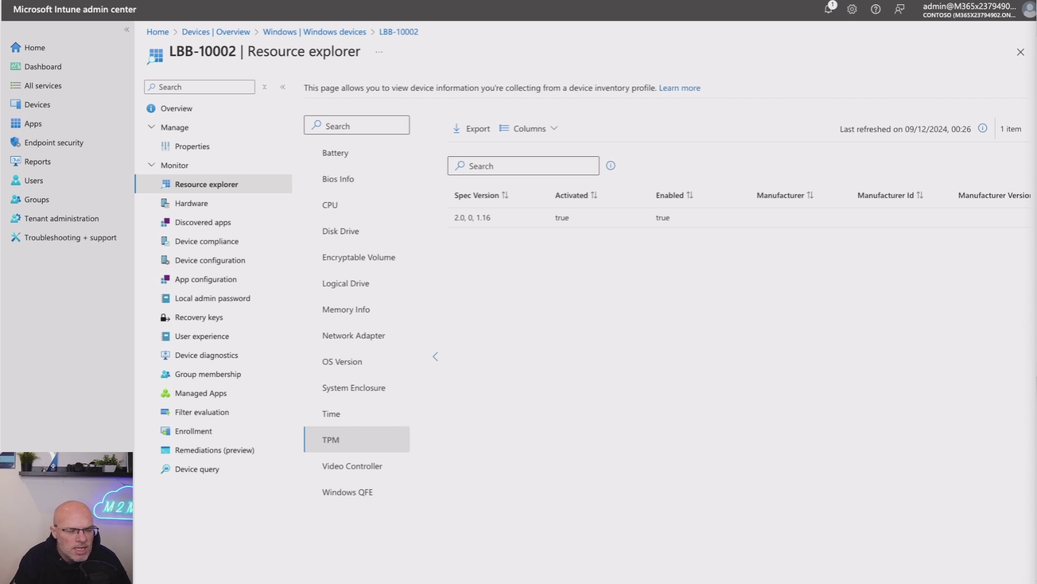
- On the VM, browse File Explorer to C:\Program Files\Microsoft Device Inventory Agent
{"action": "key", "text": "alt+Tab"}
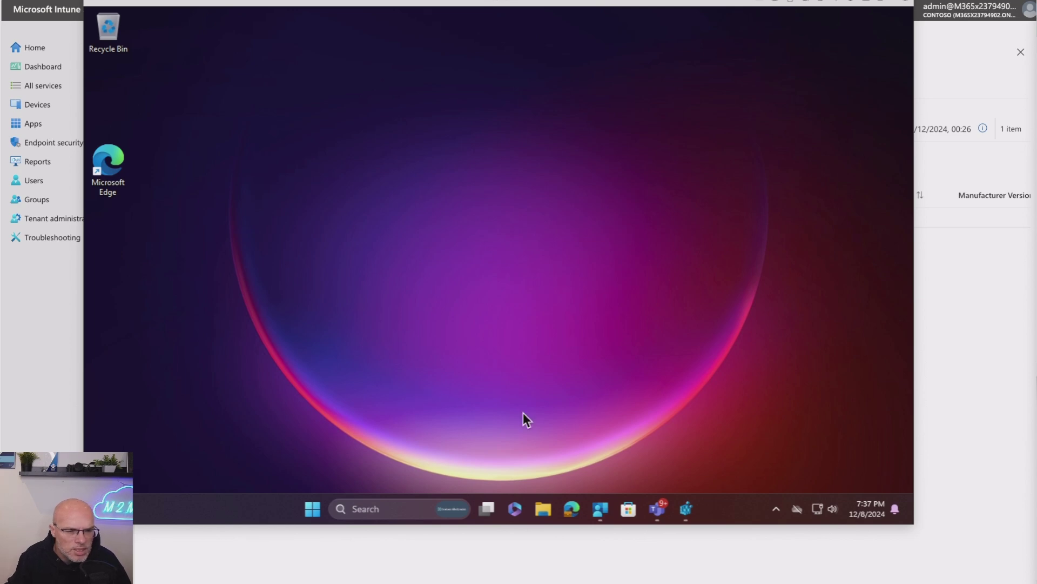
{"action": "left_click", "coordinate": [543, 510]}
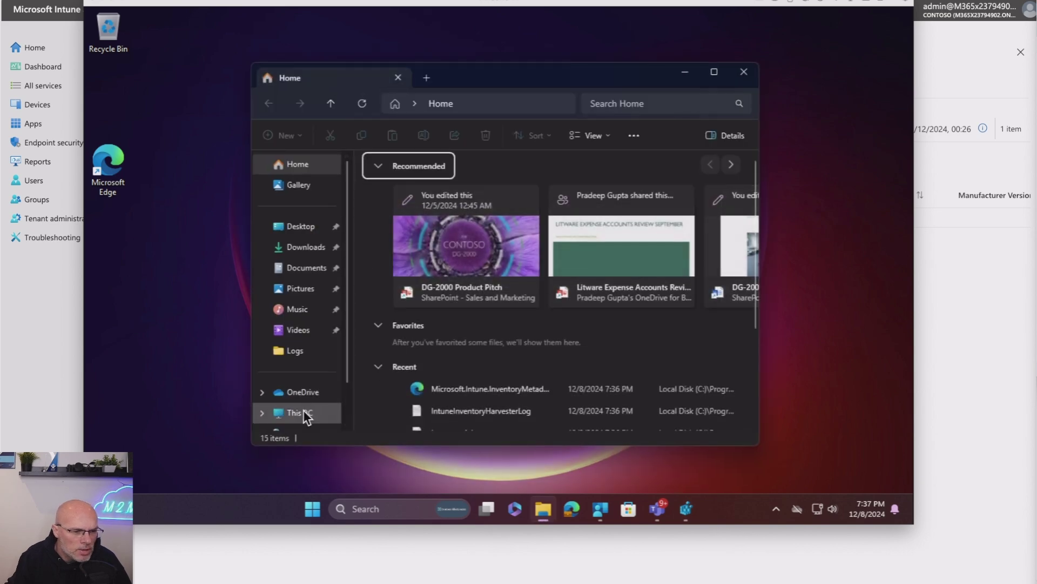
{"action": "left_click", "coordinate": [304, 412]}
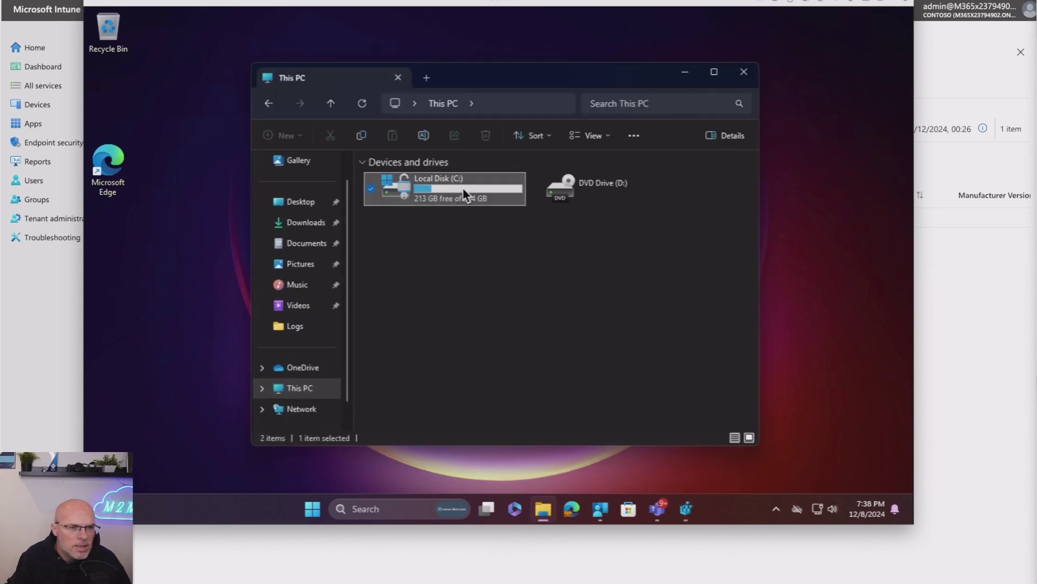
{"action": "double_click", "coordinate": [463, 187]}
{"action": "double_click", "coordinate": [423, 198]}
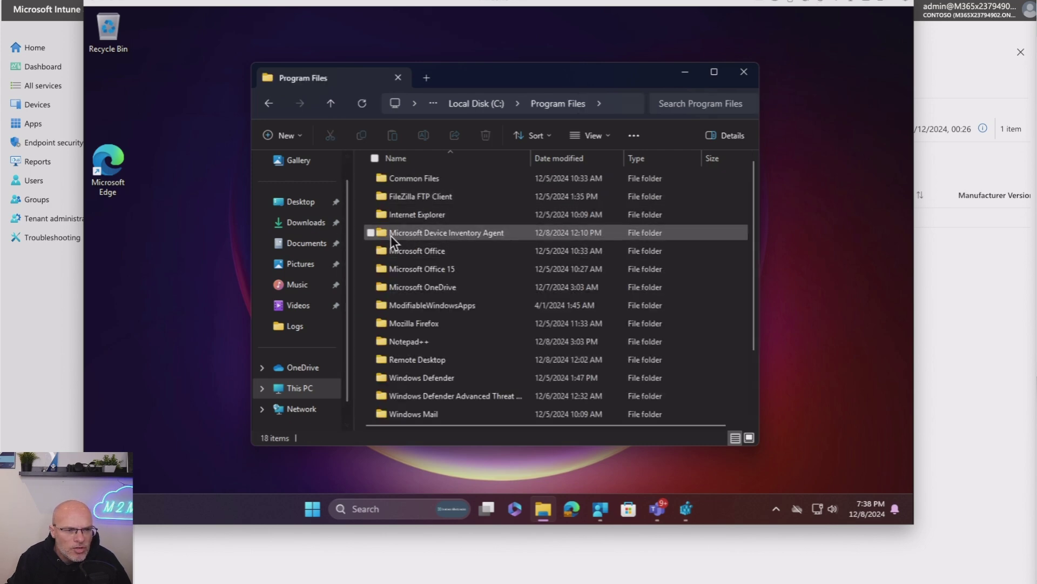
{"action": "mouse_move", "coordinate": [397, 233]}
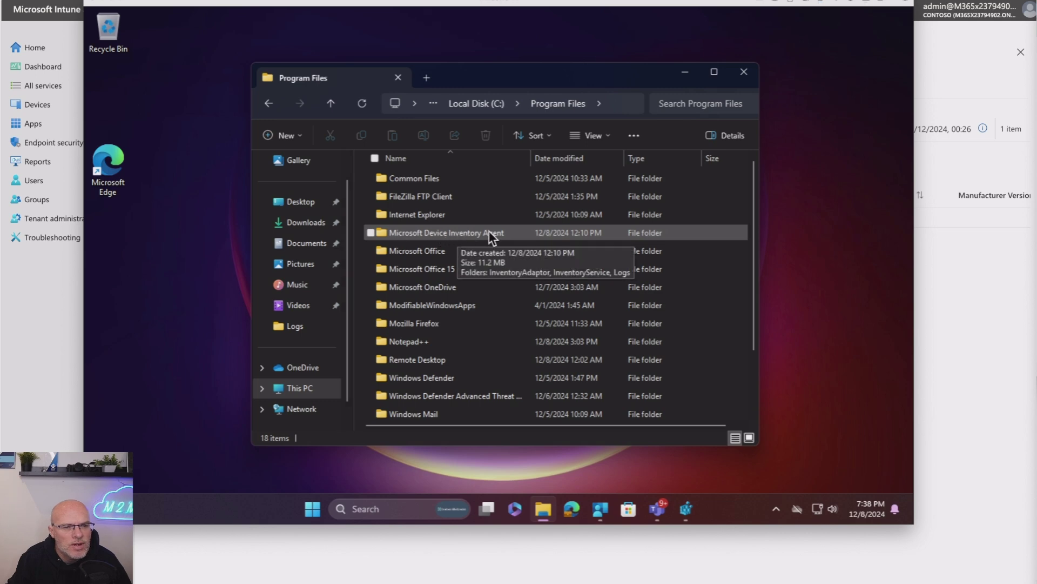
{"action": "double_click", "coordinate": [453, 235]}
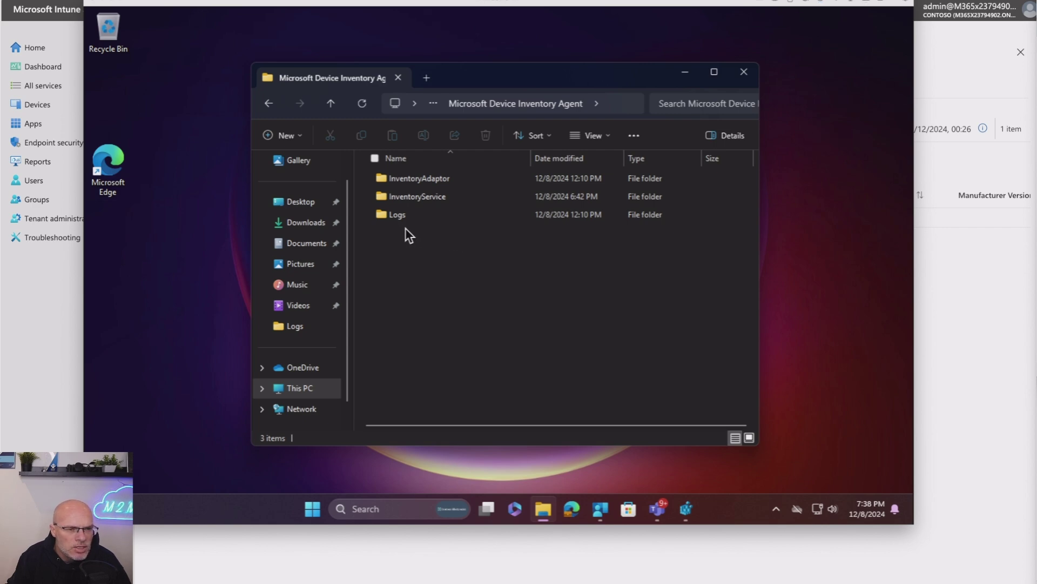
- Check the InventoryService folder's files, then open the agent's Logs folder
{"action": "double_click", "coordinate": [412, 197]}
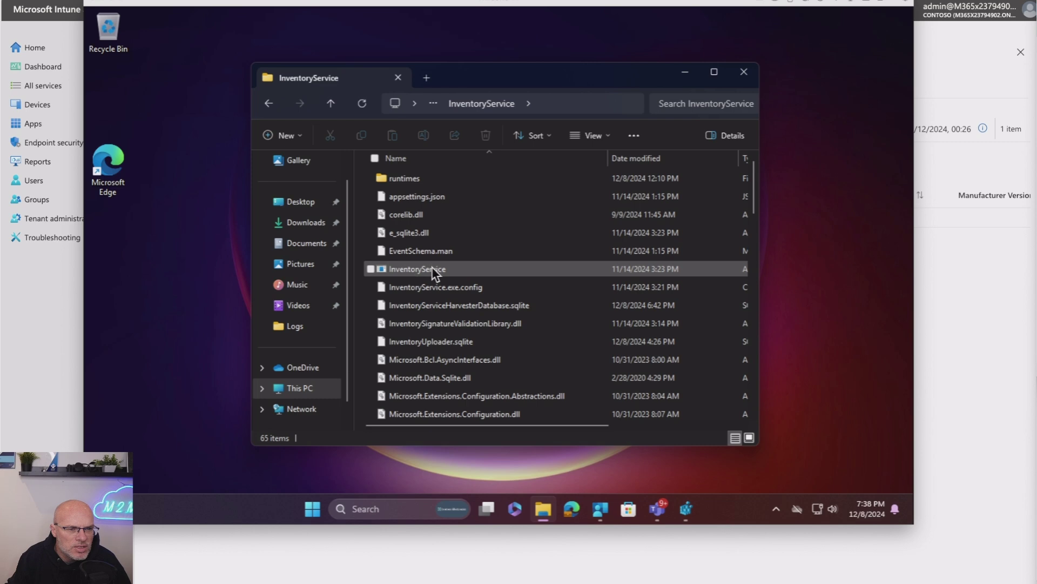
{"action": "mouse_move", "coordinate": [421, 276]}
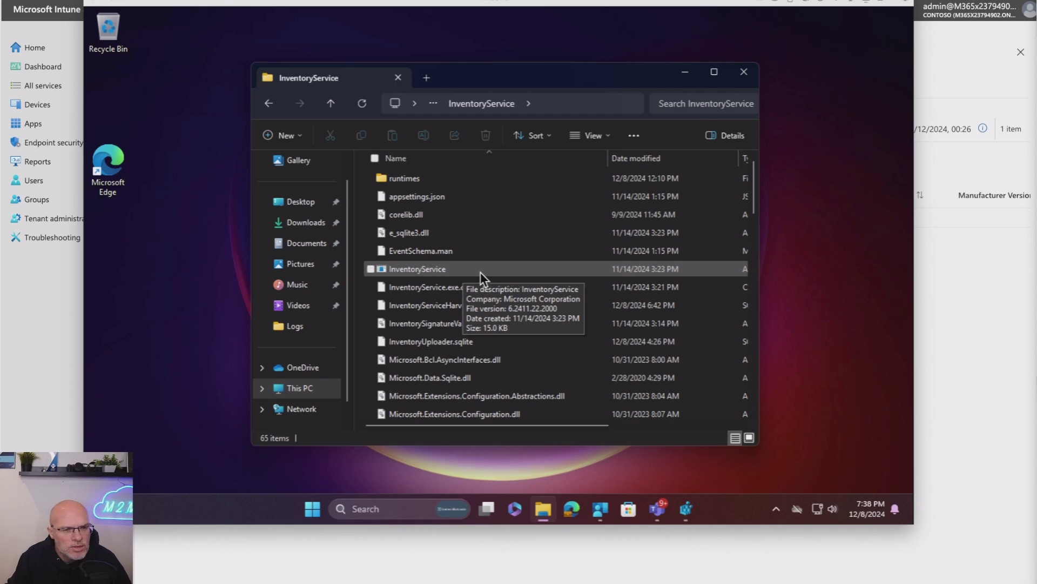
{"action": "left_click", "coordinate": [331, 103]}
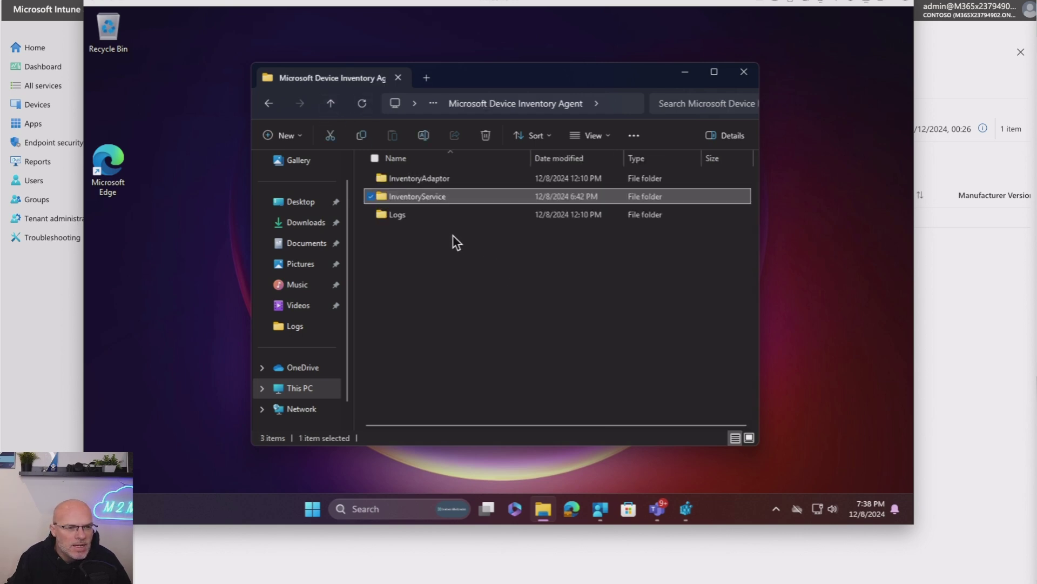
{"action": "double_click", "coordinate": [422, 215]}
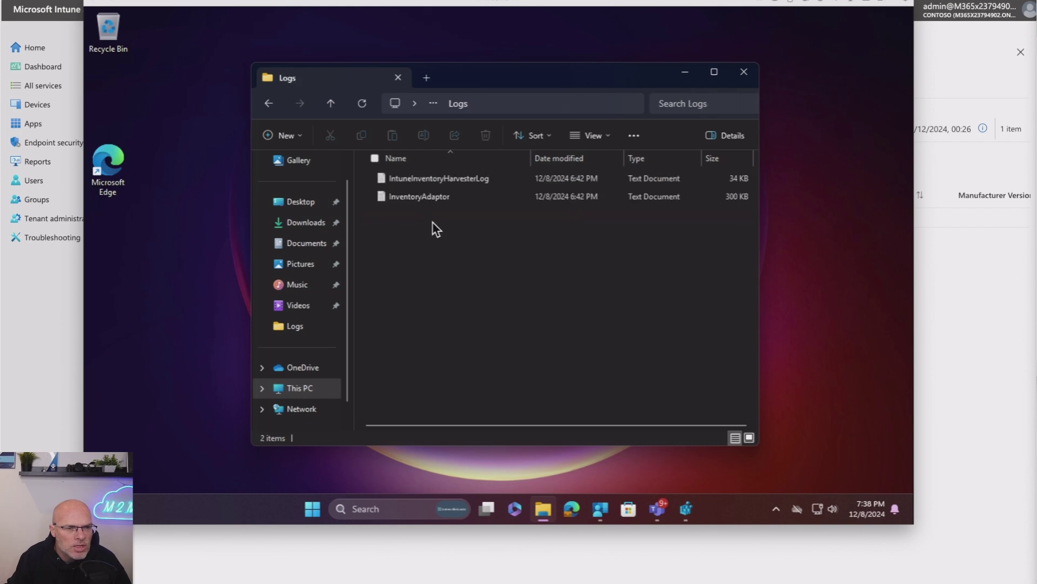
- Open IntuneInventoryHarvesterLog in Notepad and scroll to the harvesting and upload entries
{"action": "double_click", "coordinate": [445, 180]}
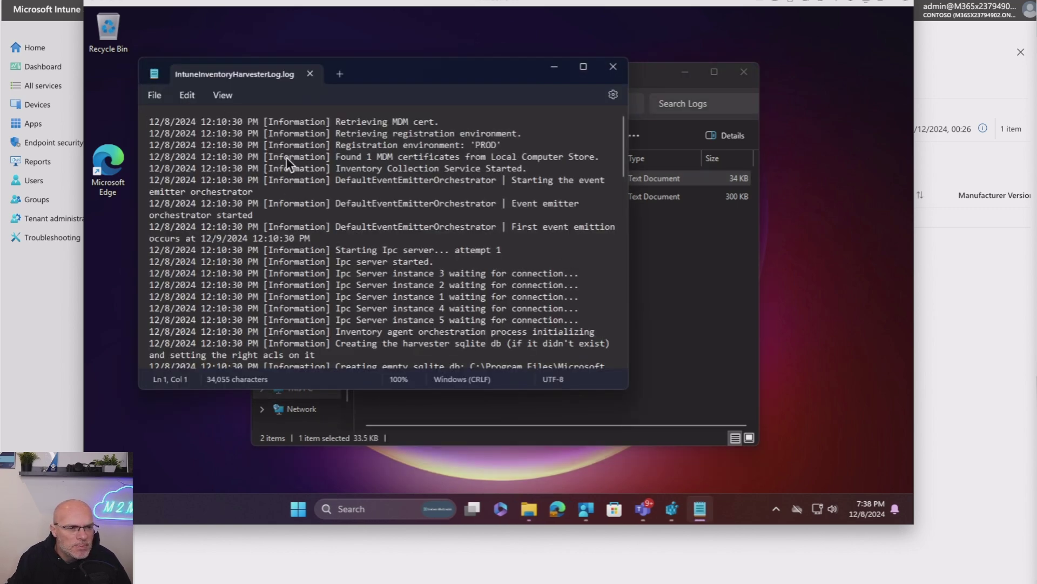
{"action": "scroll", "coordinate": [330, 222], "scroll_direction": "down", "scroll_amount": 3}
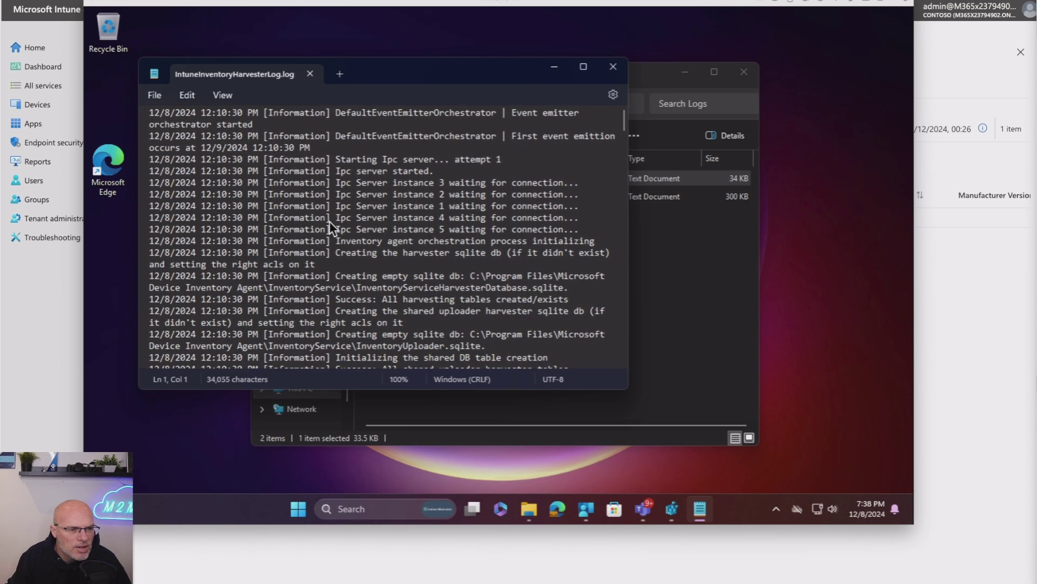
{"action": "scroll", "coordinate": [329, 221], "scroll_direction": "down", "scroll_amount": 4}
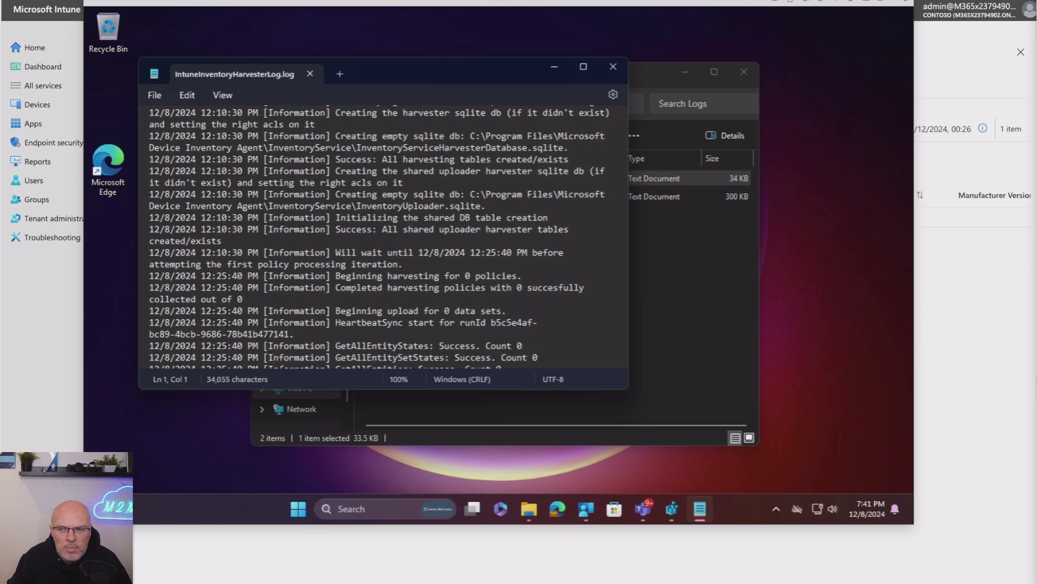
- In Registry Editor, select HKLM\SOFTWARE\Microsoft\DeviceInventory to show AllowedList and HarvesterPolicy values
{"action": "left_click", "coordinate": [673, 508]}
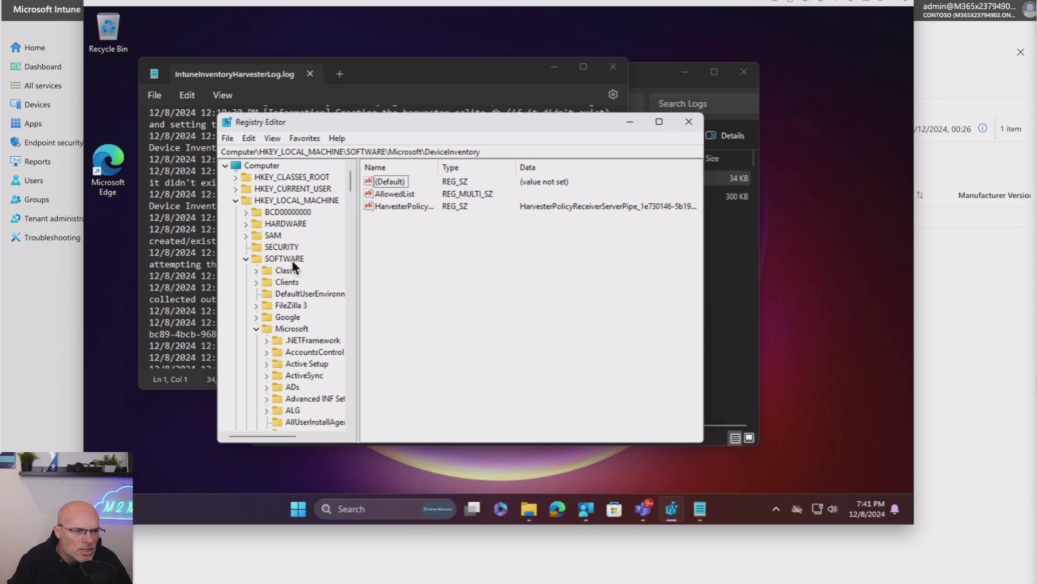
{"action": "left_click_drag", "start_coordinate": [349, 184], "coordinate": [349, 219]}
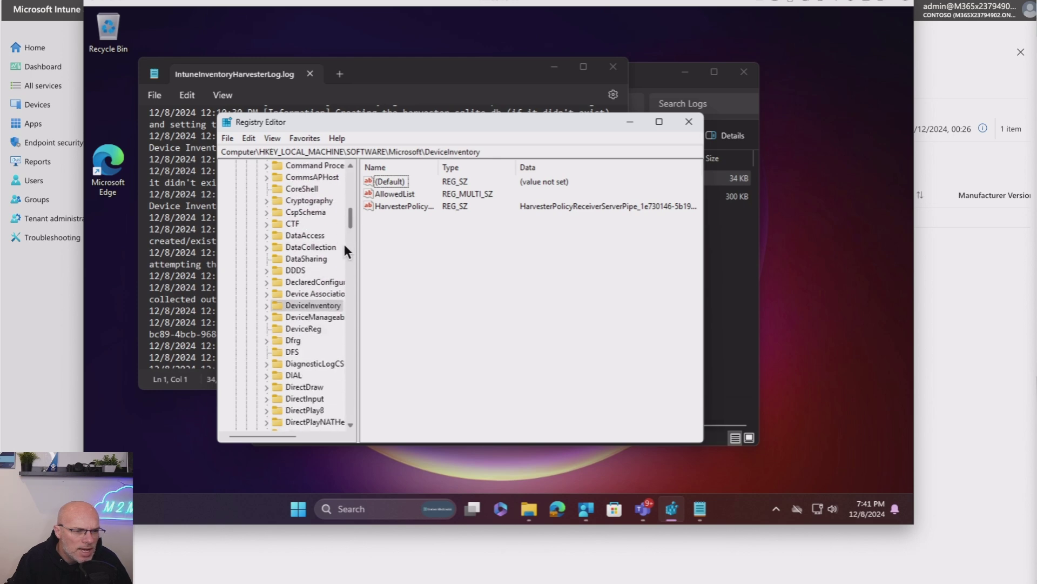
{"action": "left_click", "coordinate": [303, 306]}
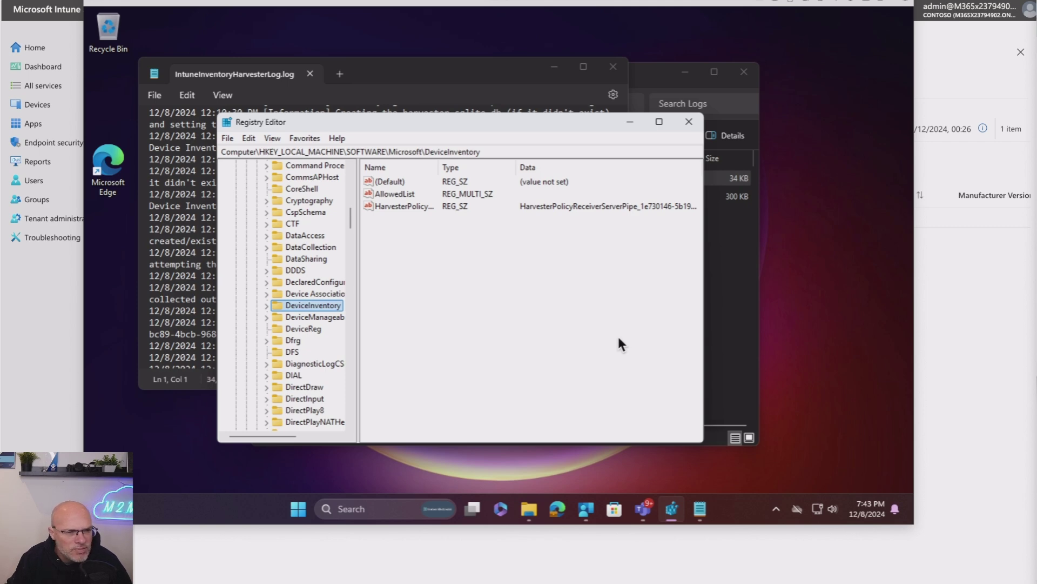
- Minimize the Remote Desktop window to return to LBB-10002's TPM data in Intune
{"action": "left_click", "coordinate": [44, 303]}
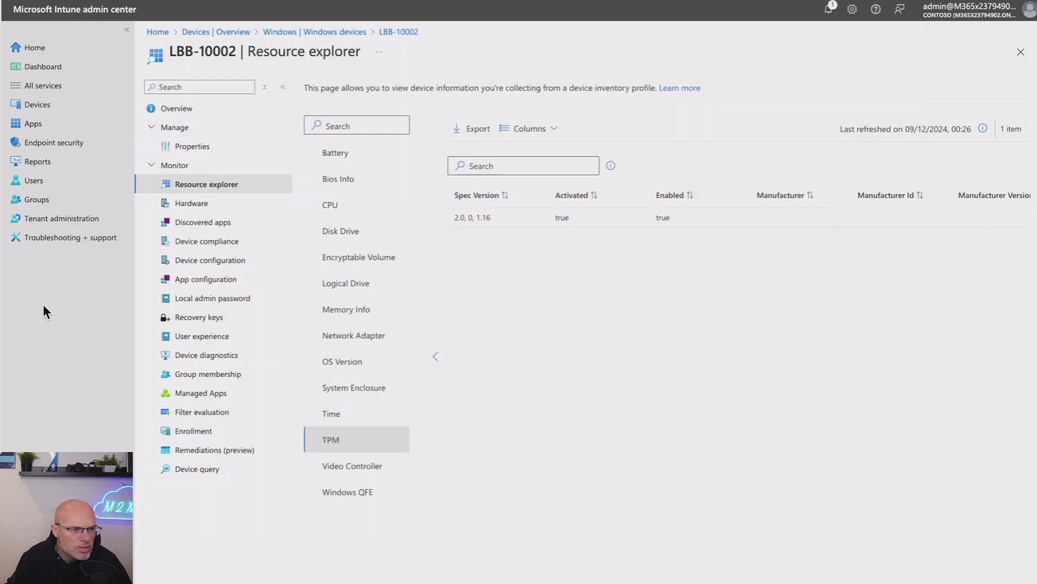